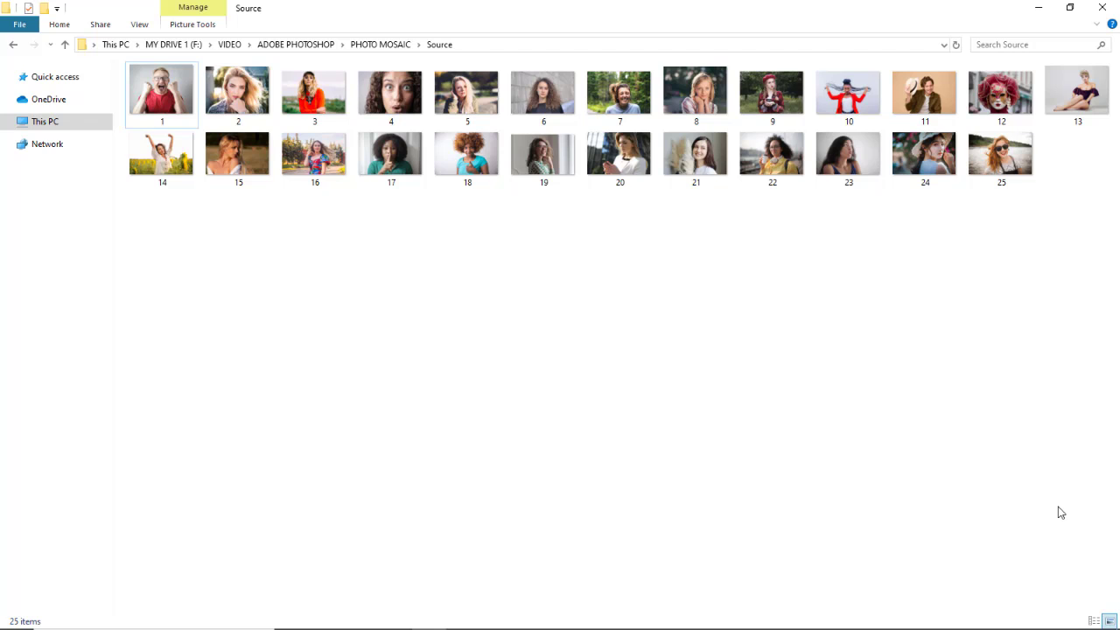
Step: Switch to Photoshop and create a new document 2000 pixels wide and 2000 pixels high
key(alt+Tab)
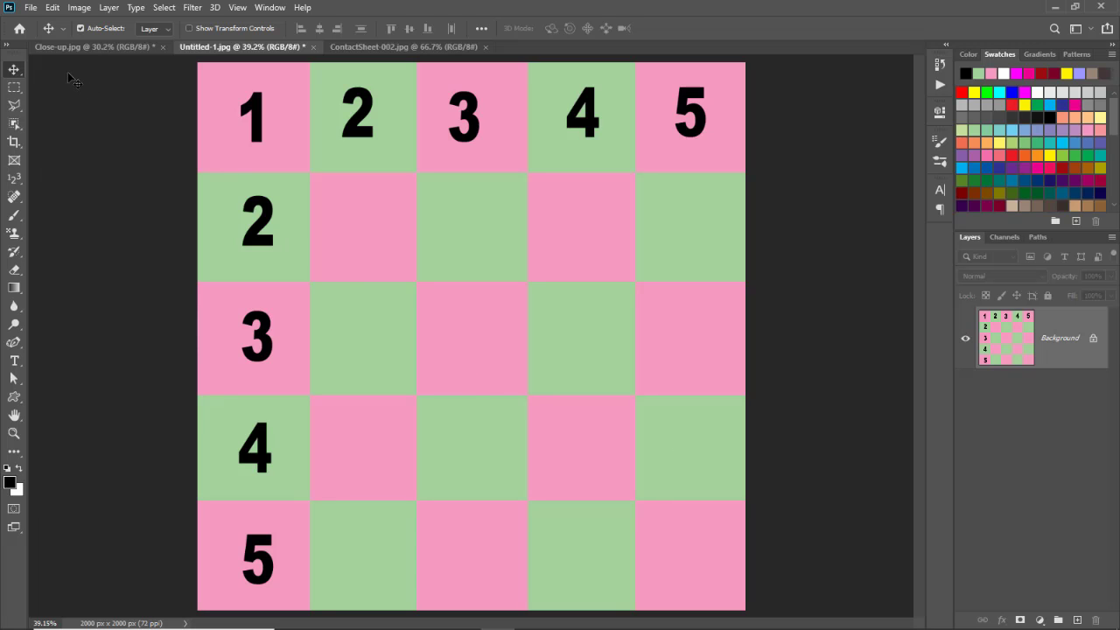
click(31, 8)
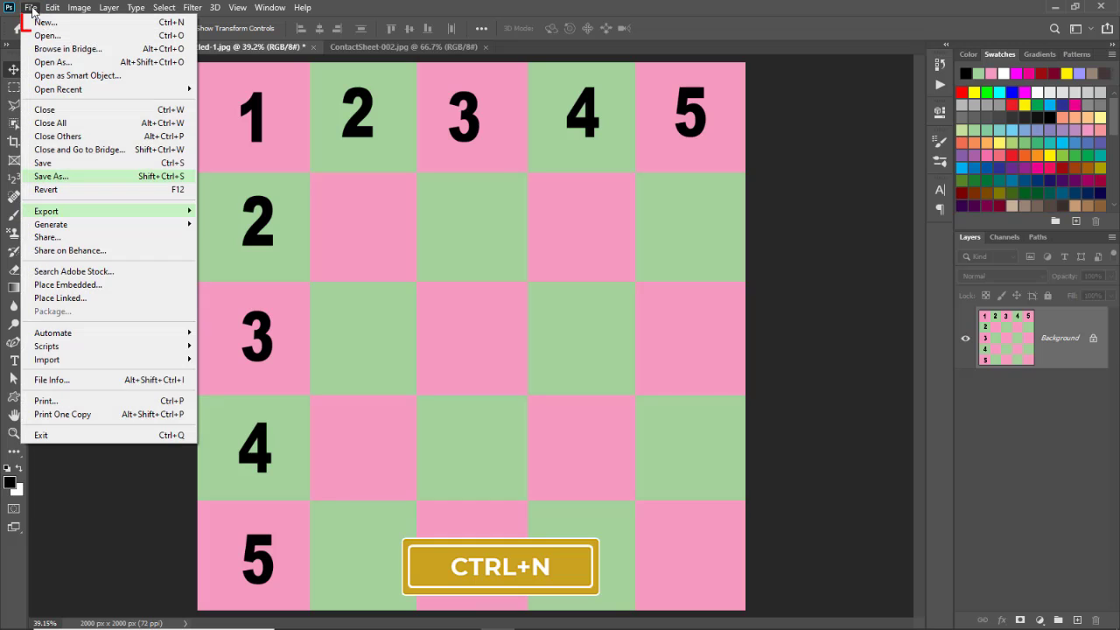
click(98, 25)
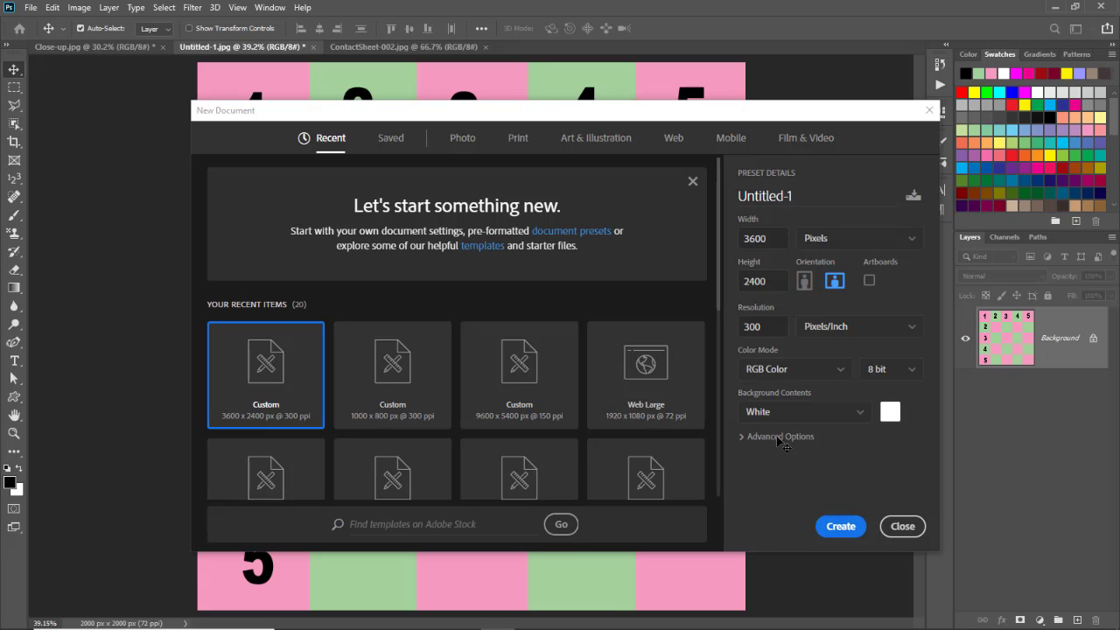
double_click(758, 237)
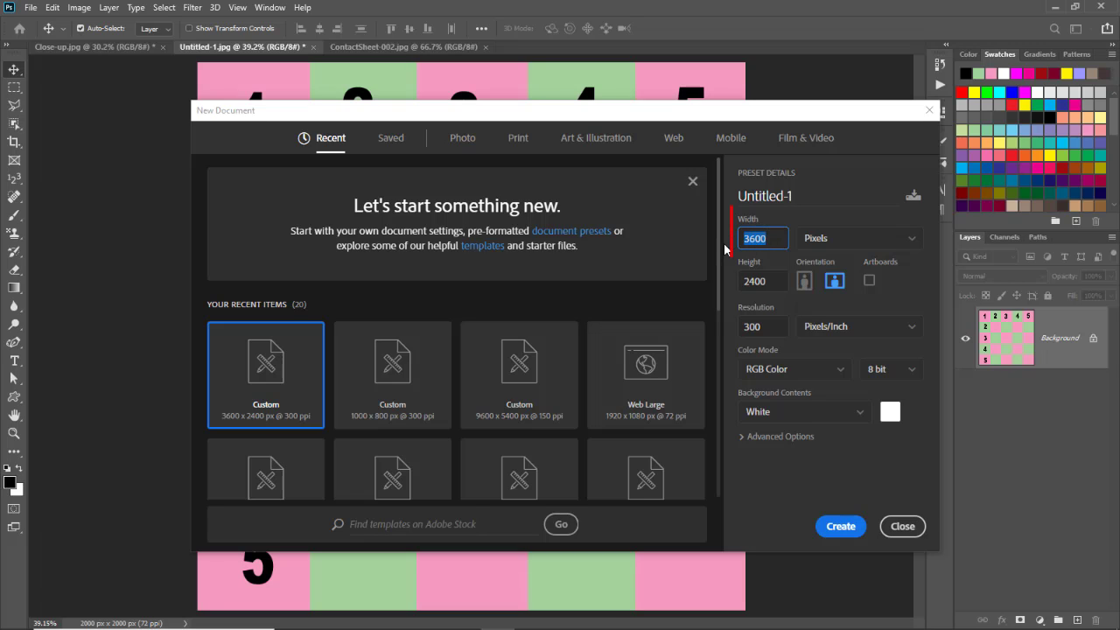
text(2000)
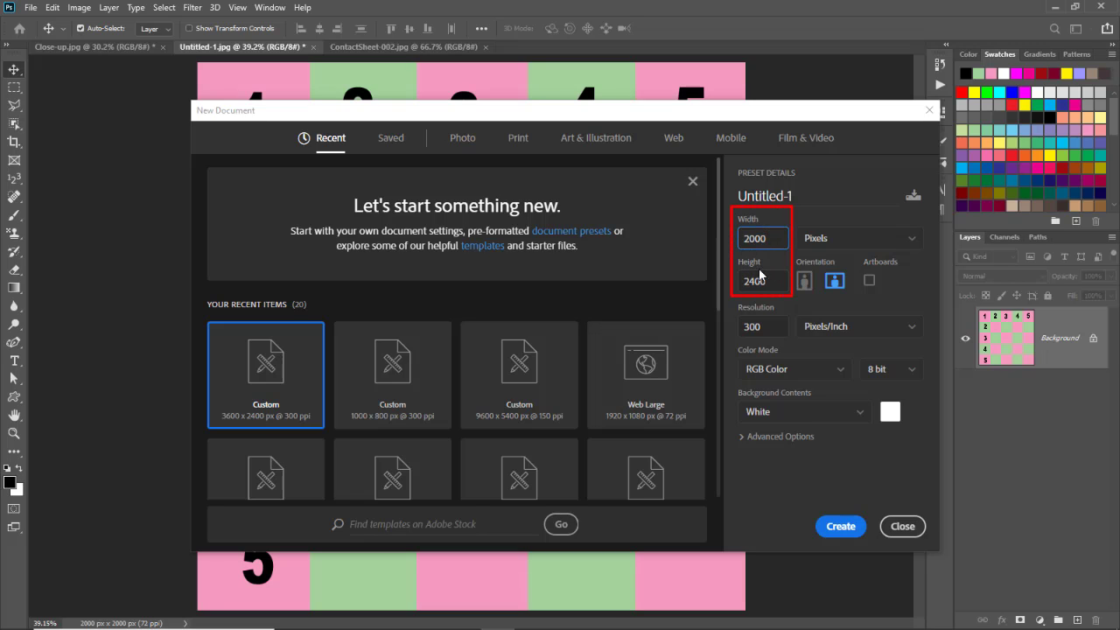
drag(770, 280, 734, 287)
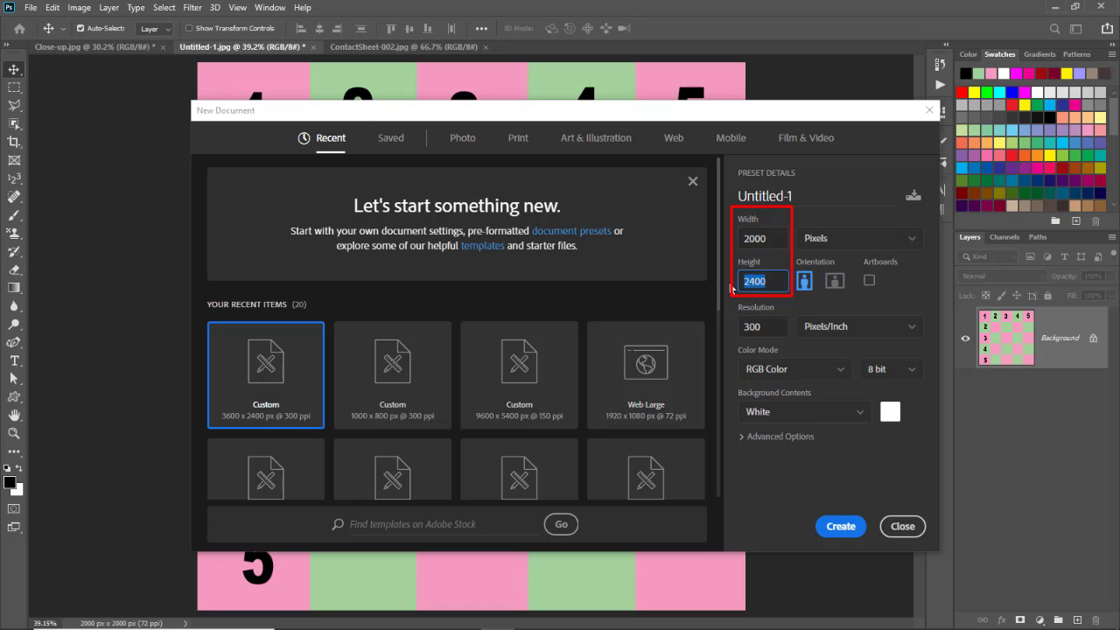
text(200)
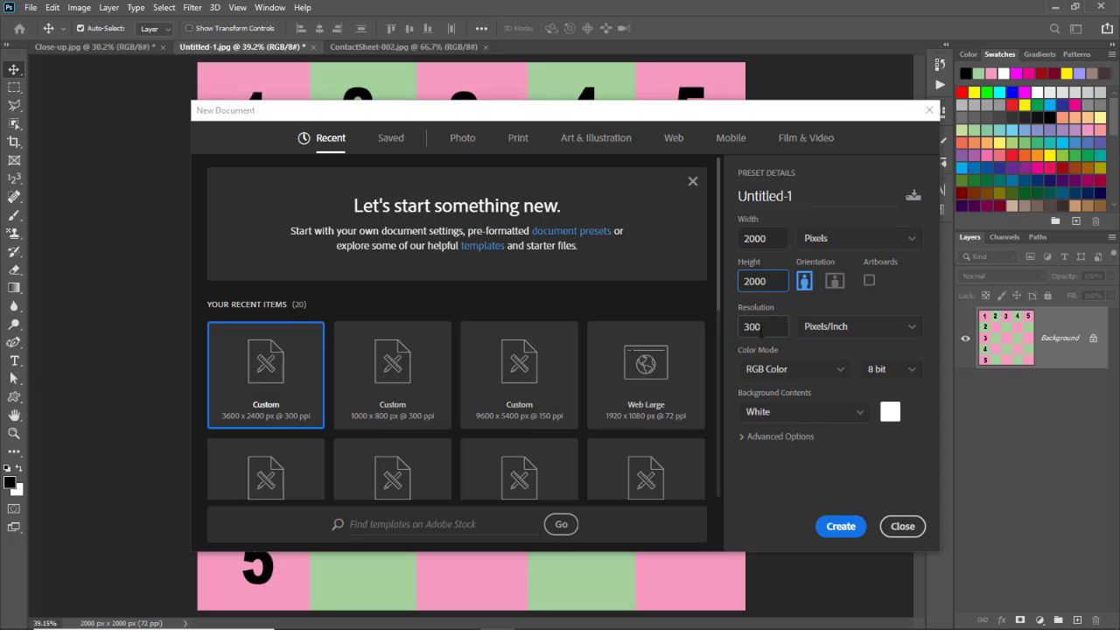
click(843, 527)
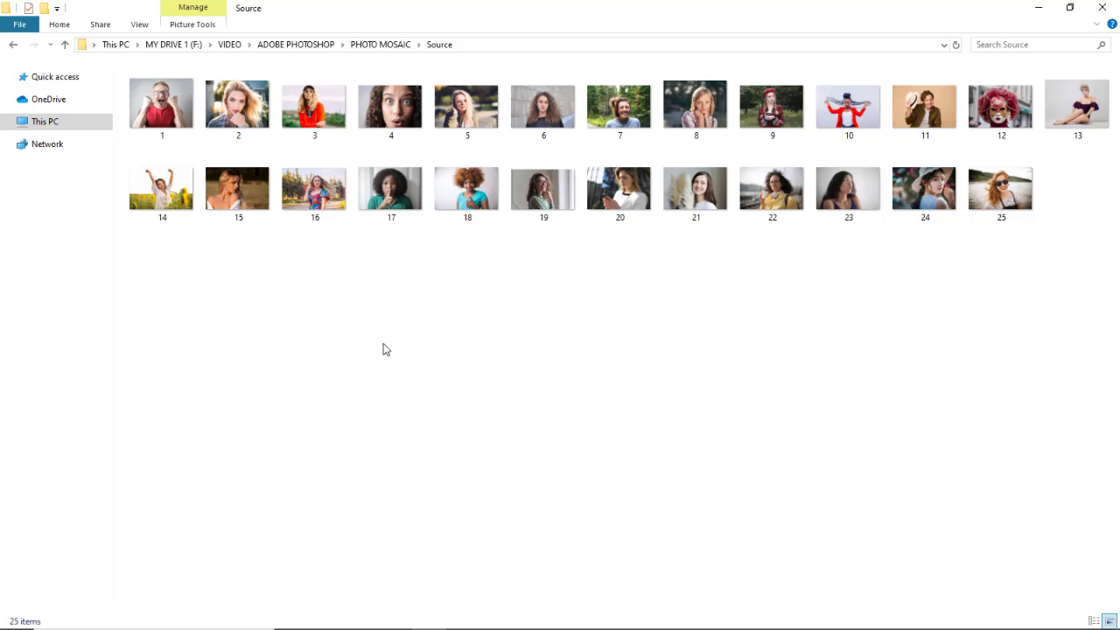
Step: Place all the photos from the Source folder into the new document, enlarging and centring photo 18 to cover the canvas
key(ctrl+a)
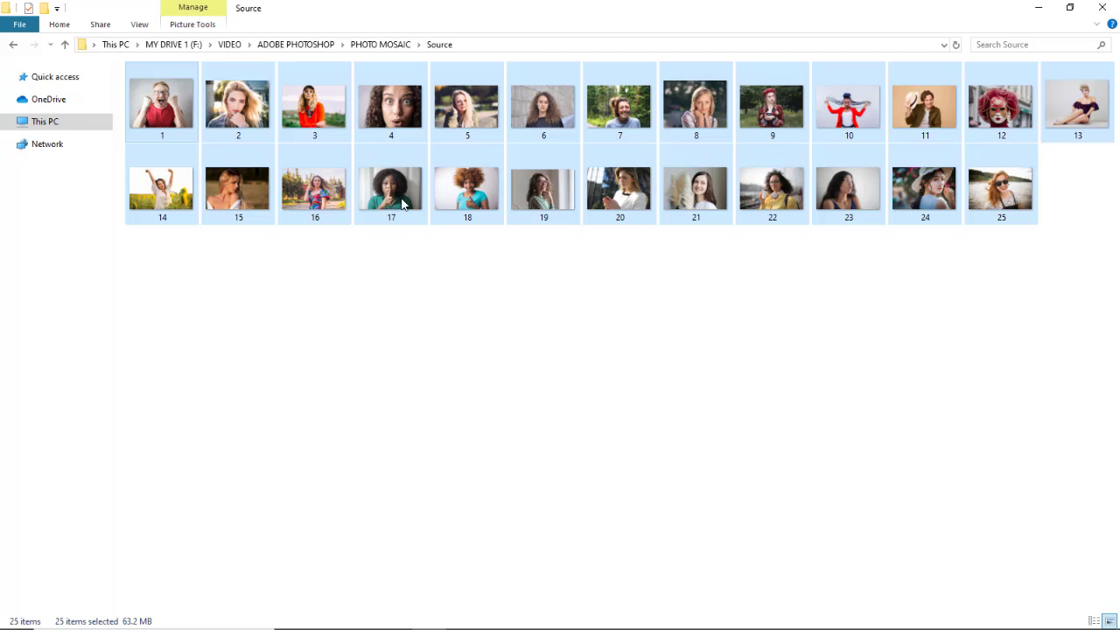
drag(480, 422, 496, 356)
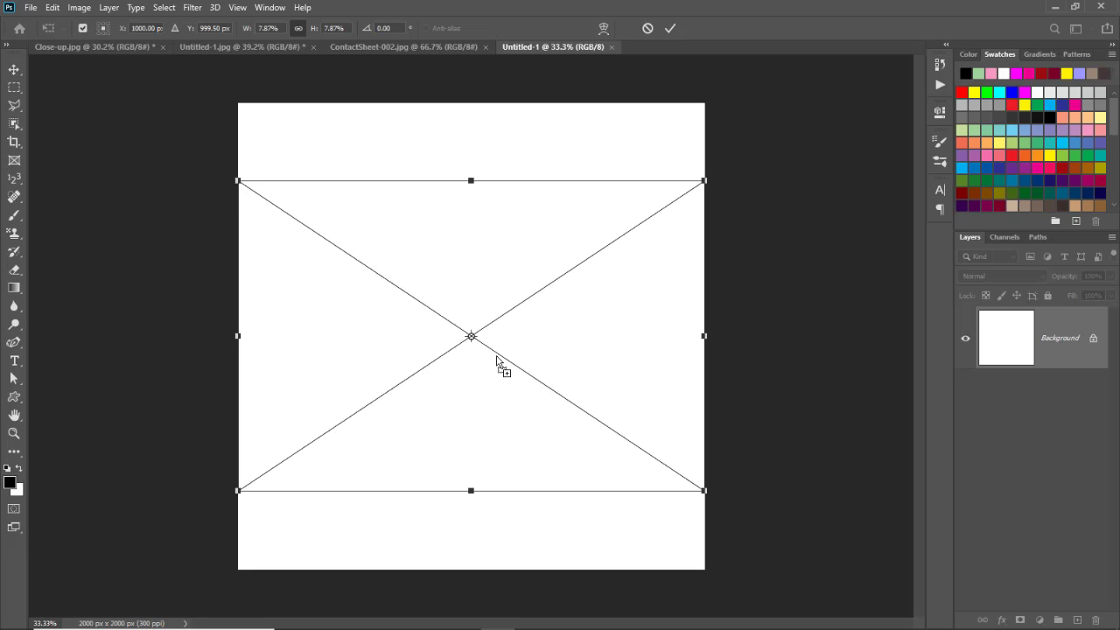
drag(238, 183, 93, 81)
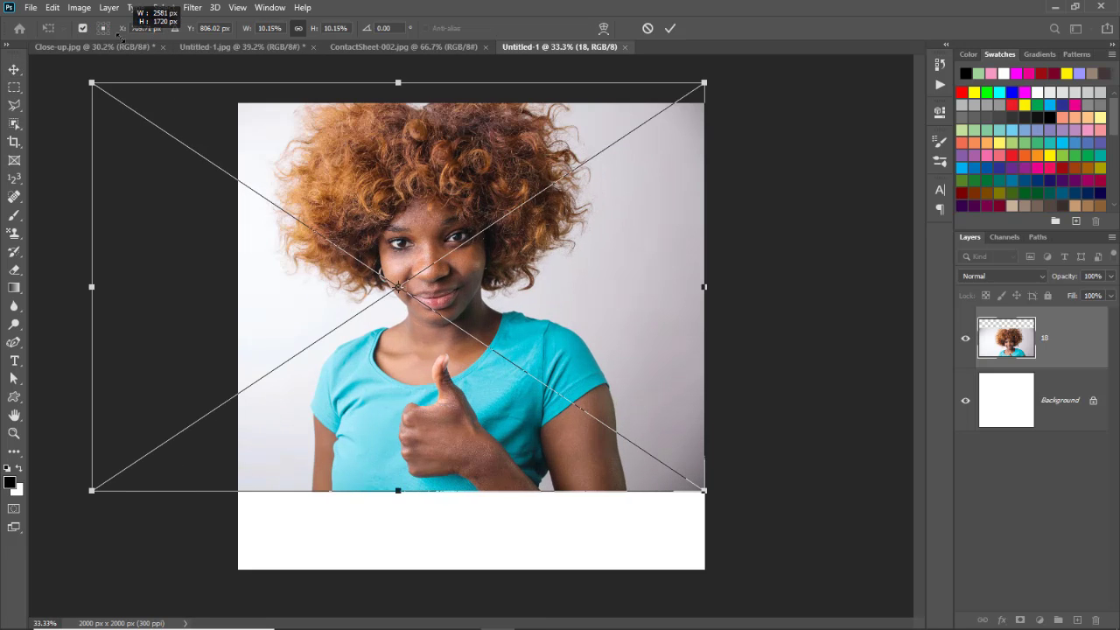
drag(704, 491, 823, 570)
mouse_move(630, 352)
mouse_down()
mouse_move(570, 363)
mouse_move(612, 360)
mouse_up()
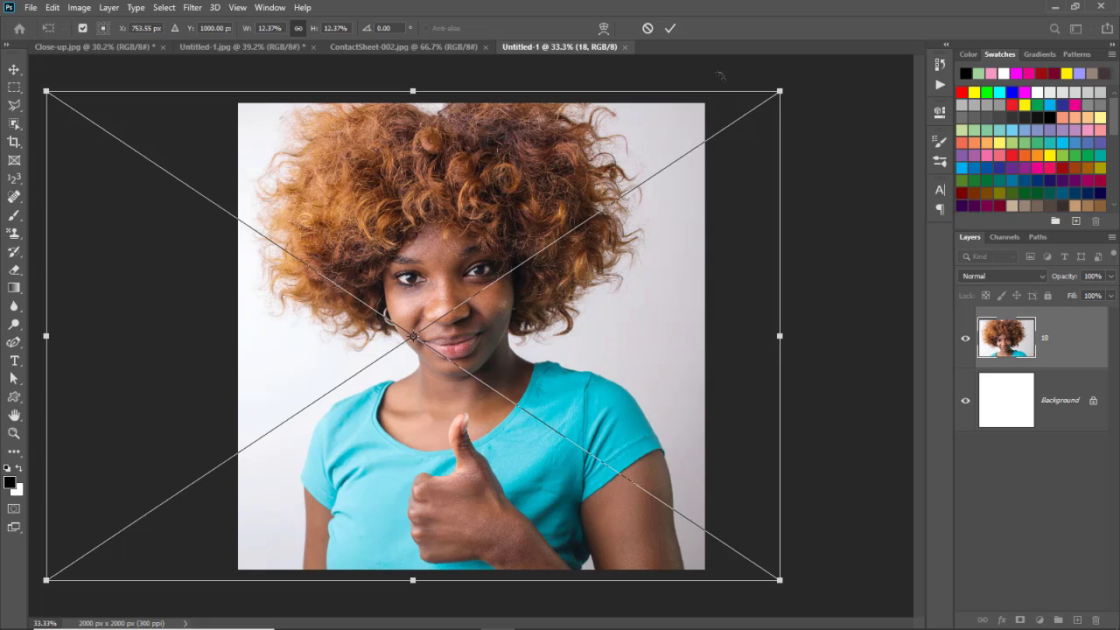
click(669, 28)
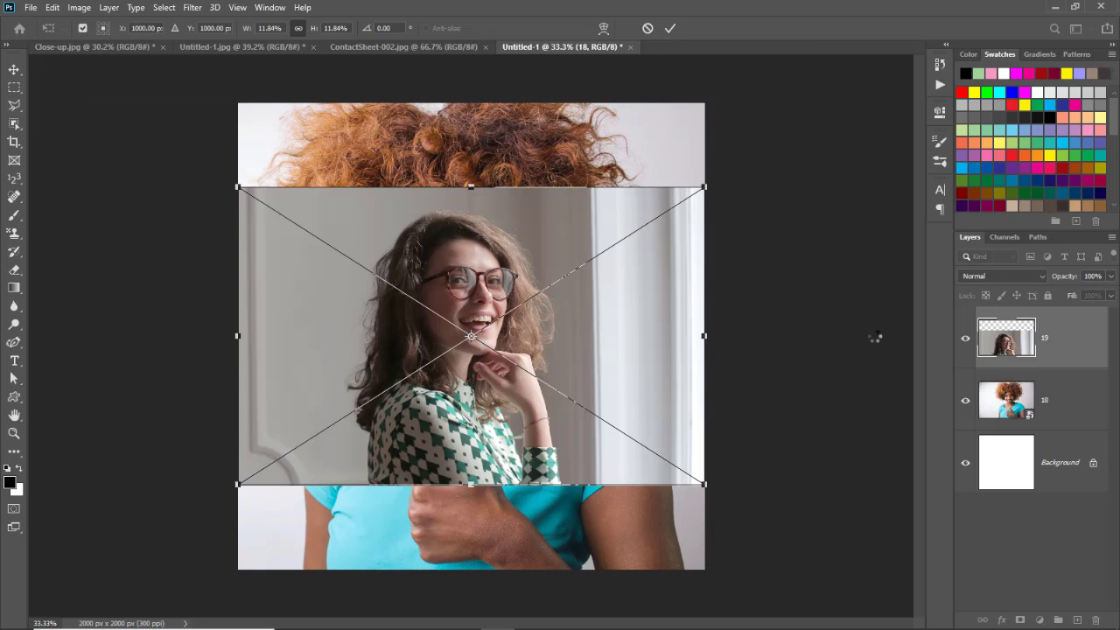
Step: Enlarge placed photos 19 and 20 so that each one fills the whole square canvas
drag(707, 187, 842, 98)
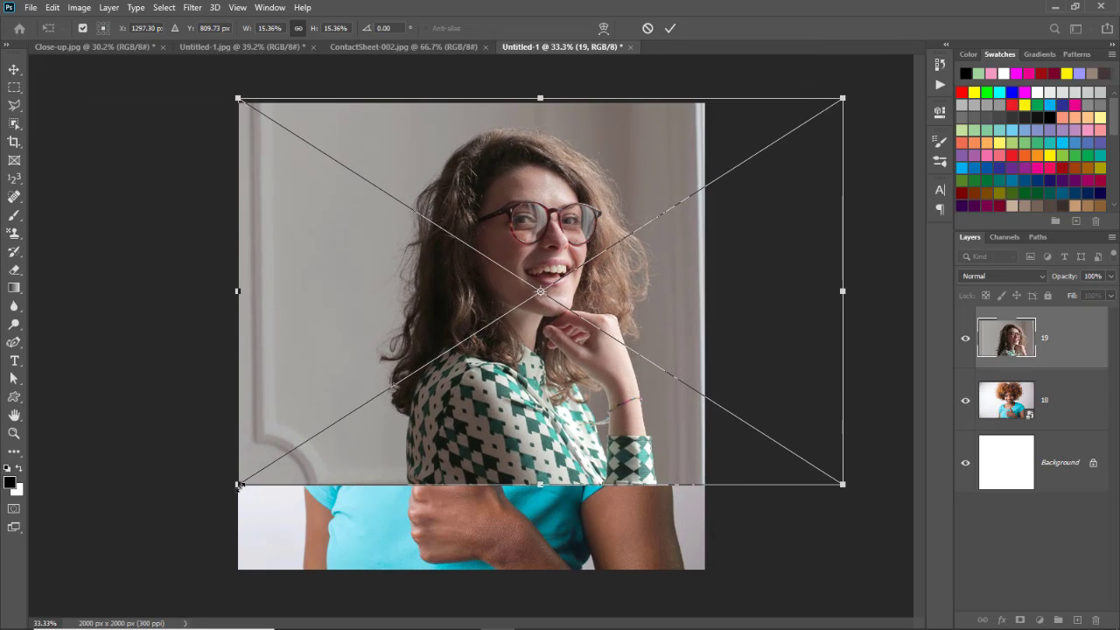
drag(238, 483, 87, 580)
key(Return)
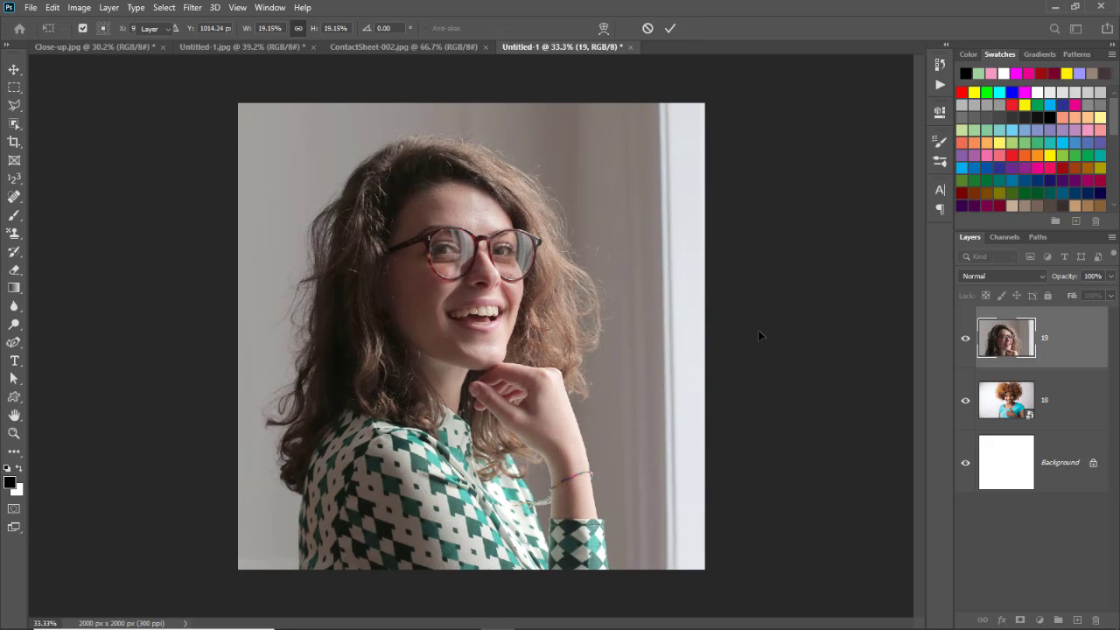
drag(238, 180, 100, 87)
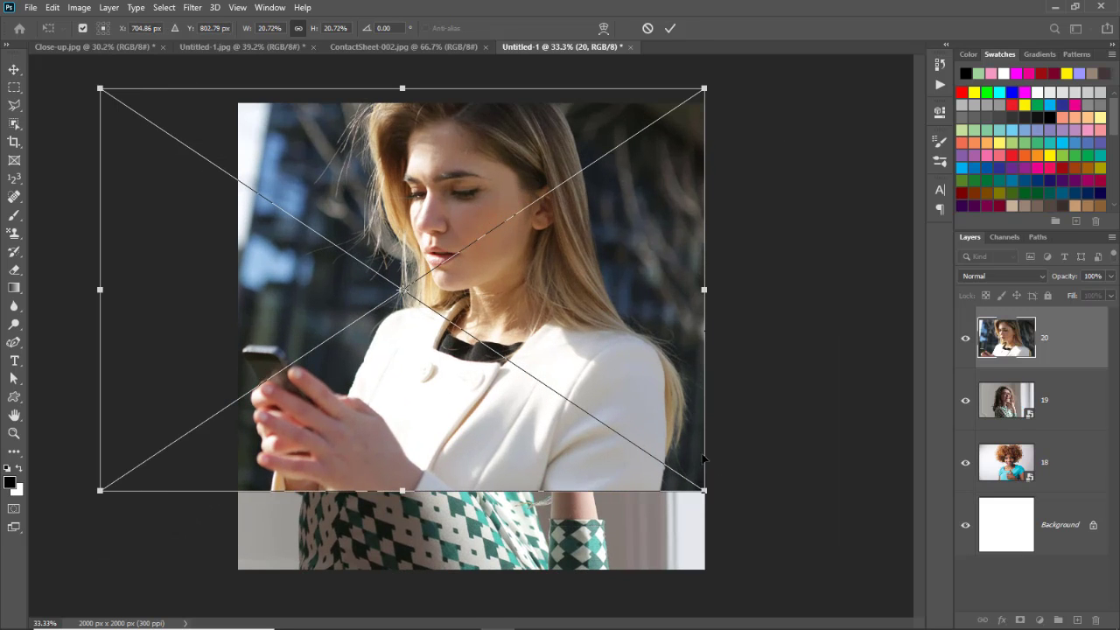
drag(705, 492, 850, 592)
key(Return)
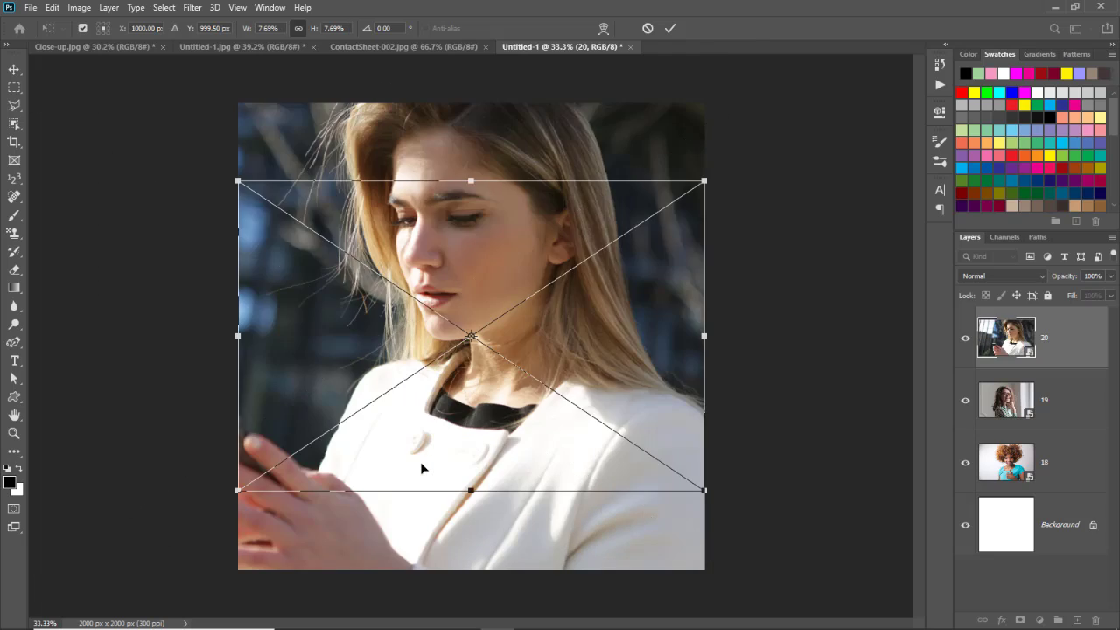
Step: Scale up and reposition placed photos 21 and 22 so that each fills the canvas with the face well framed
drag(238, 490, 111, 575)
drag(705, 181, 819, 72)
drag(492, 478, 472, 478)
key(Return)
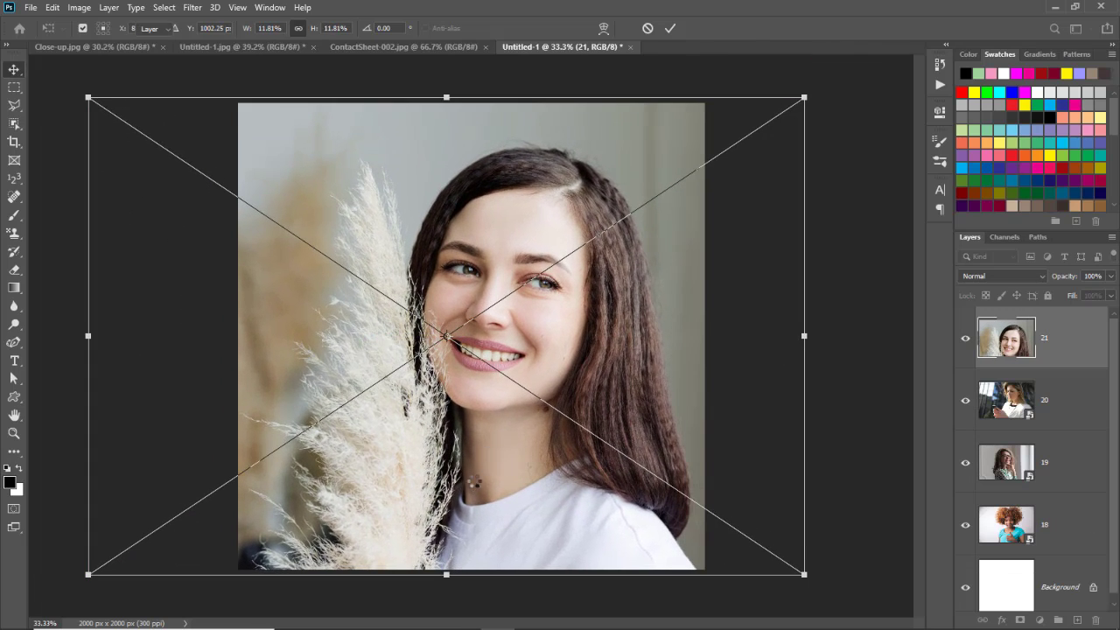
drag(238, 493, 100, 581)
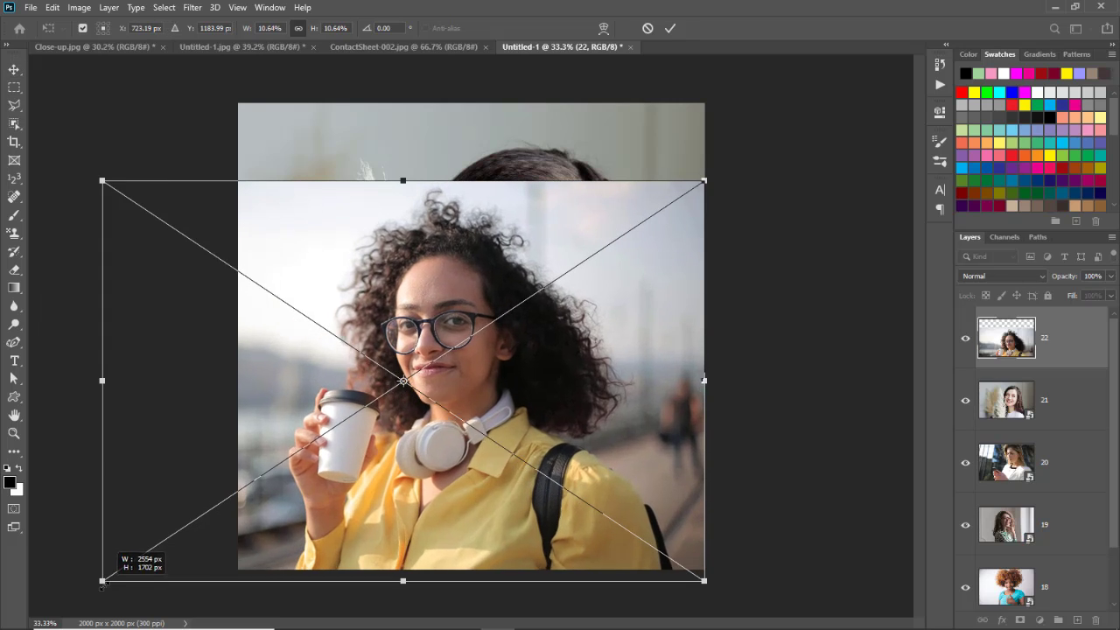
drag(703, 180, 832, 94)
drag(596, 468, 513, 493)
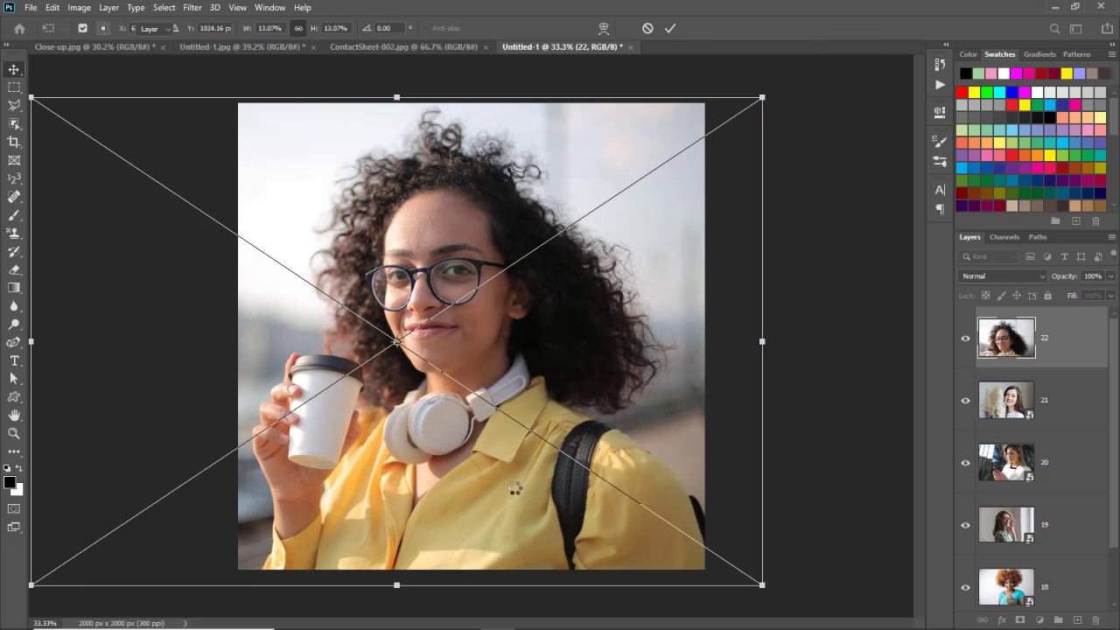
key(Return)
Step: Scale up and shift placed photos 23 and 24 so that each covers the canvas with its subject framed
drag(237, 493, 100, 582)
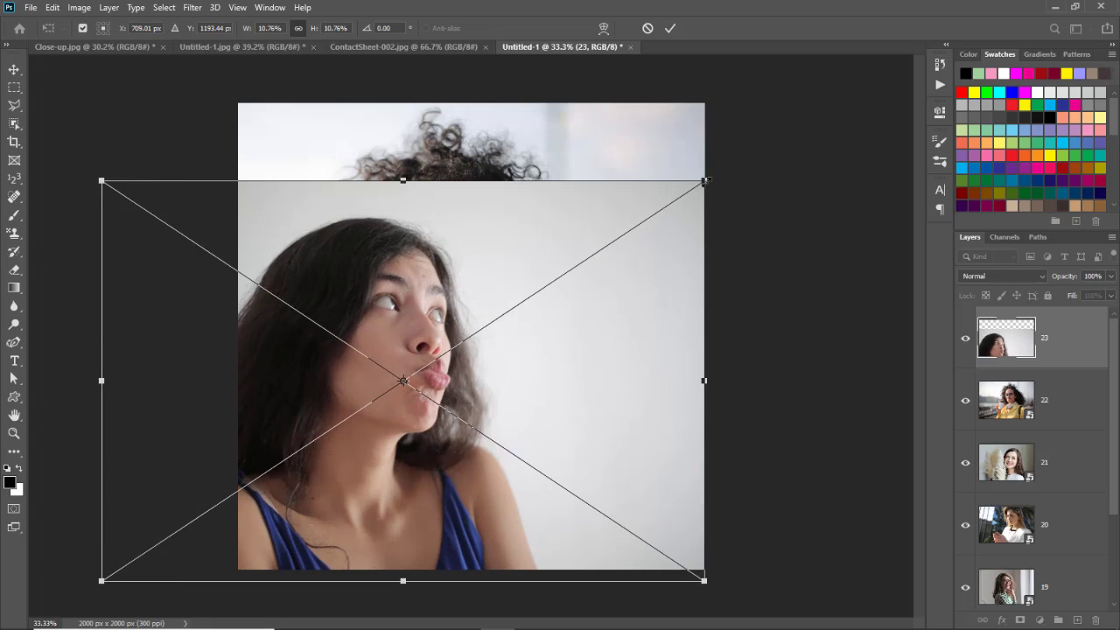
drag(703, 178, 879, 76)
drag(659, 376, 693, 369)
key(Return)
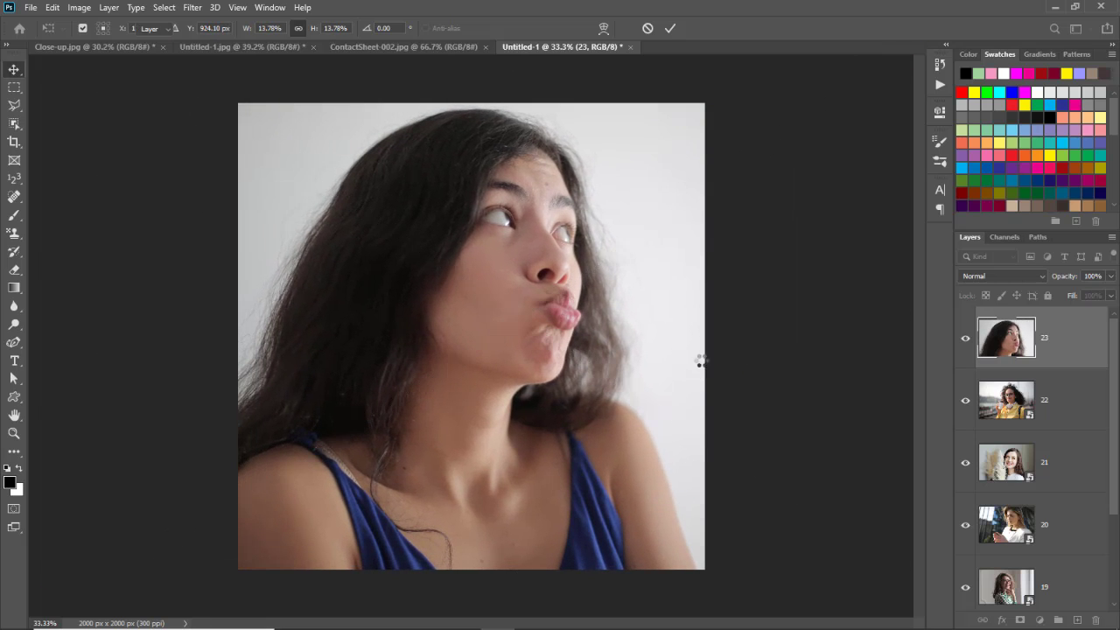
drag(704, 180, 832, 95)
drag(237, 495, 88, 590)
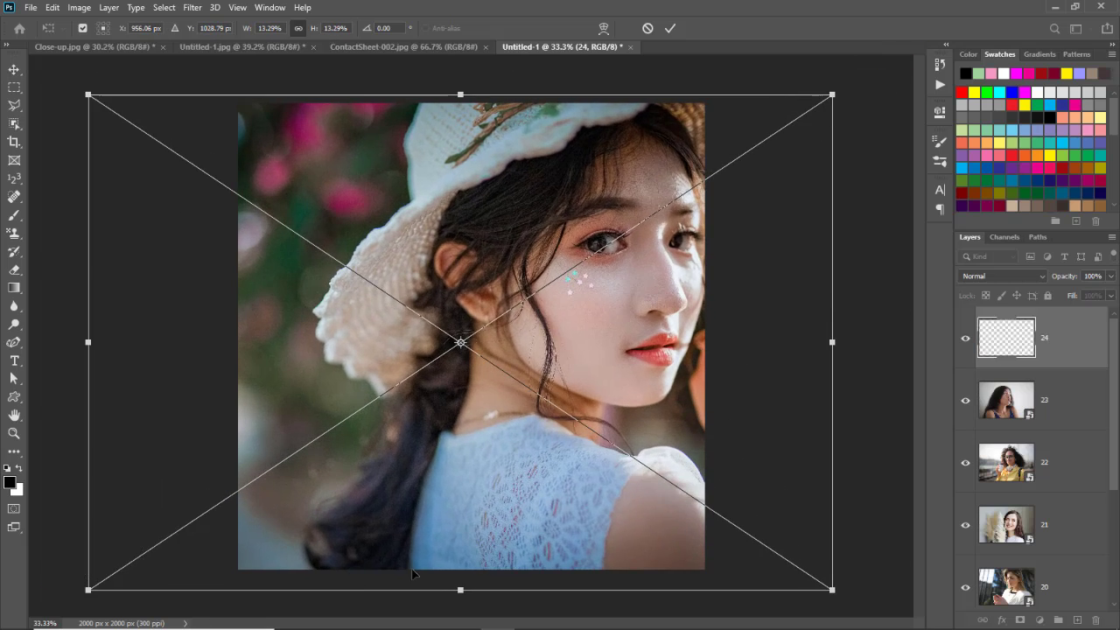
drag(409, 534, 365, 524)
key(Return)
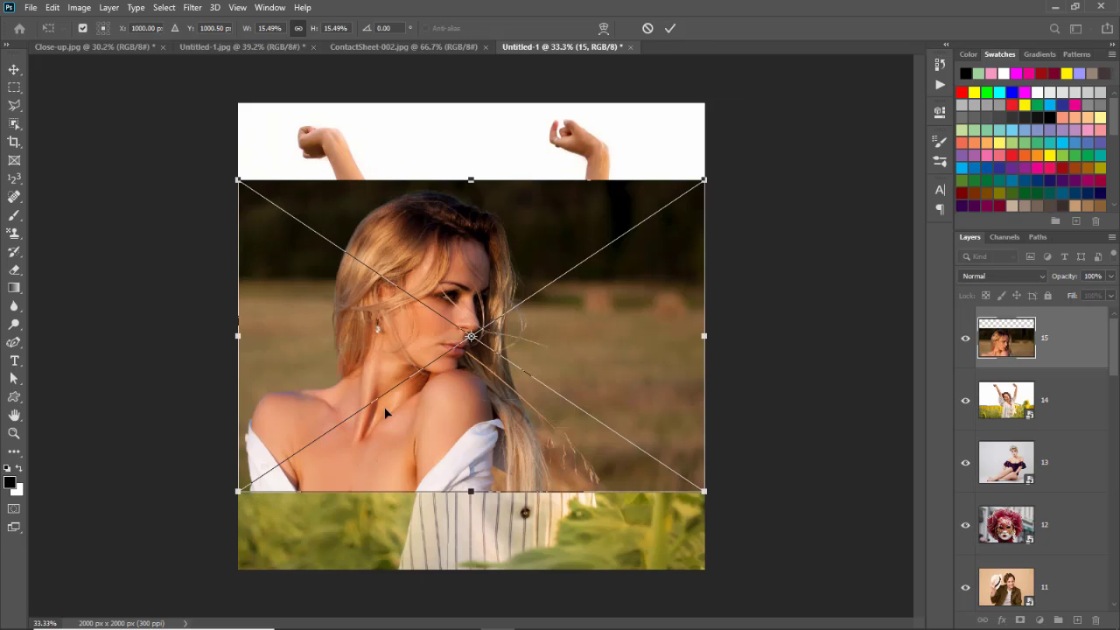
Step: Scale up and shift placed photos 15 and 16 so that each covers the canvas with its subject near the middle
drag(705, 181, 870, 70)
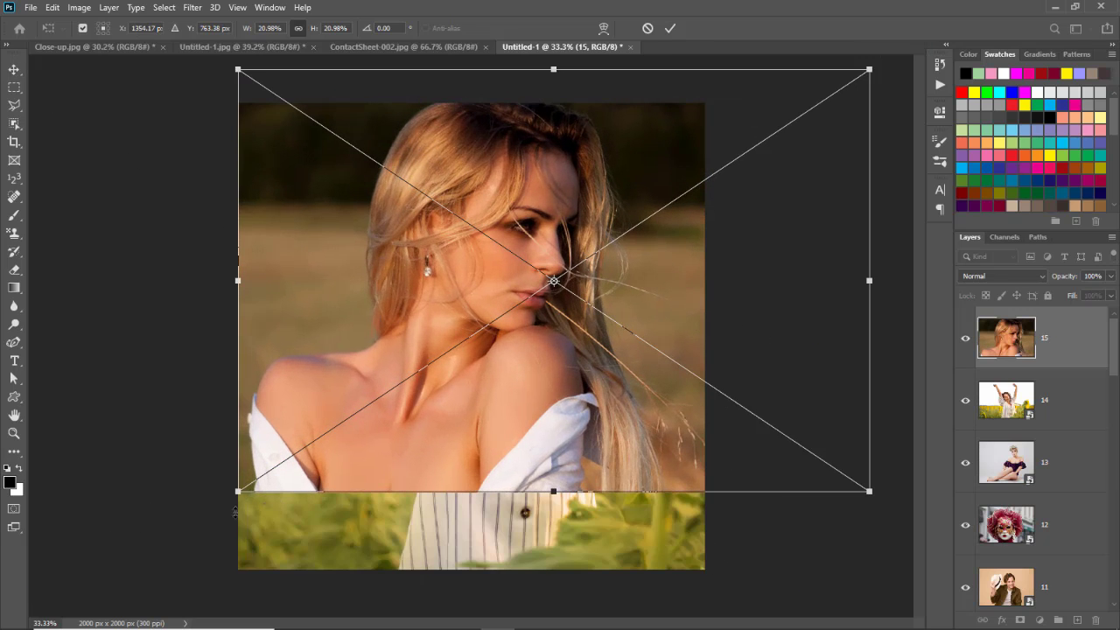
drag(233, 496, 110, 585)
drag(548, 520, 622, 523)
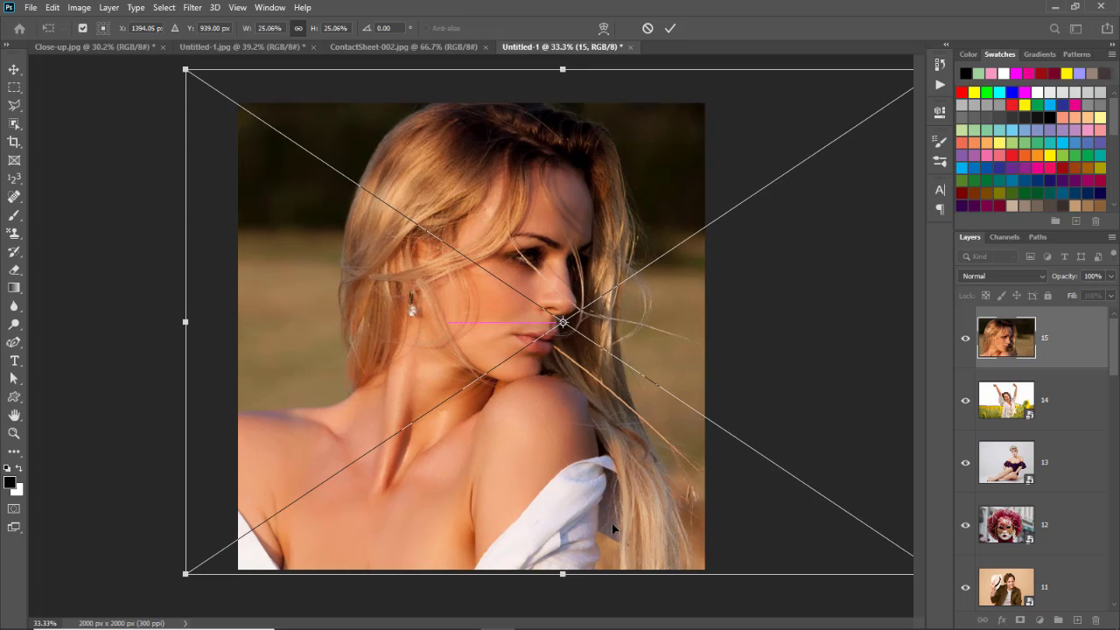
key(Return)
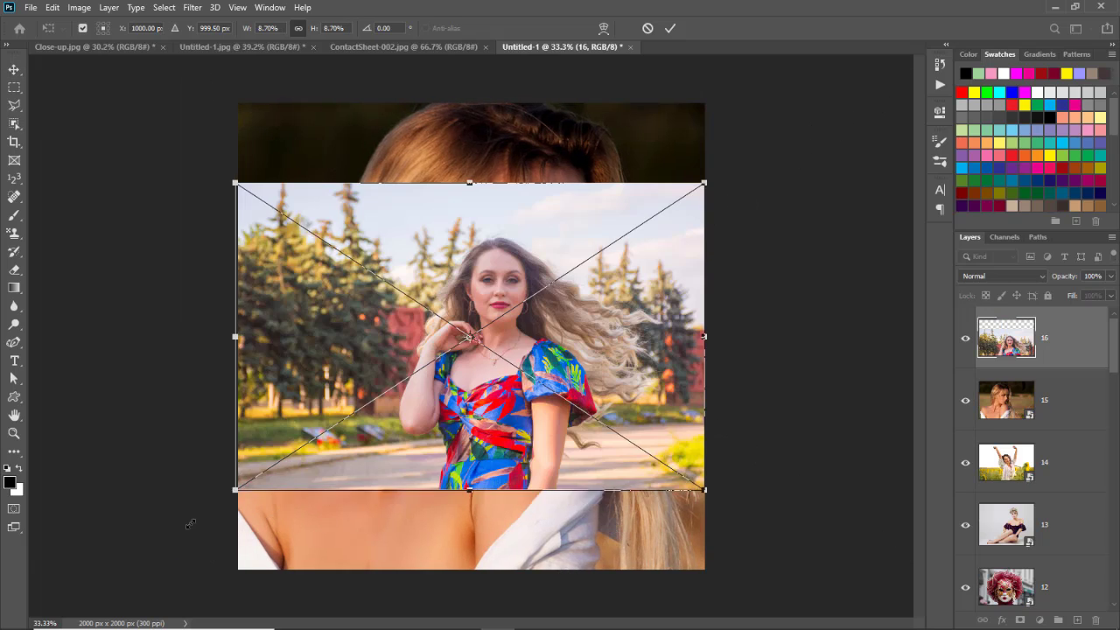
drag(238, 490, 95, 581)
drag(705, 182, 866, 75)
drag(583, 308, 530, 300)
key(Return)
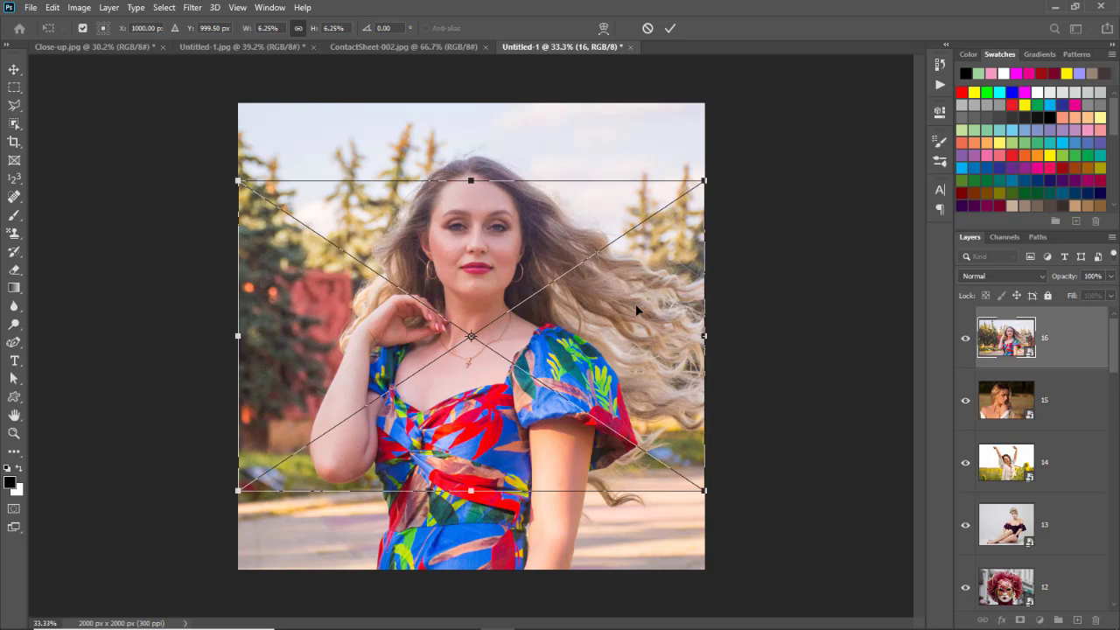
Step: Enlarge placed photo 17 to cover the full canvas and commit the placement
drag(706, 182, 831, 97)
drag(253, 526, 140, 606)
key(Return)
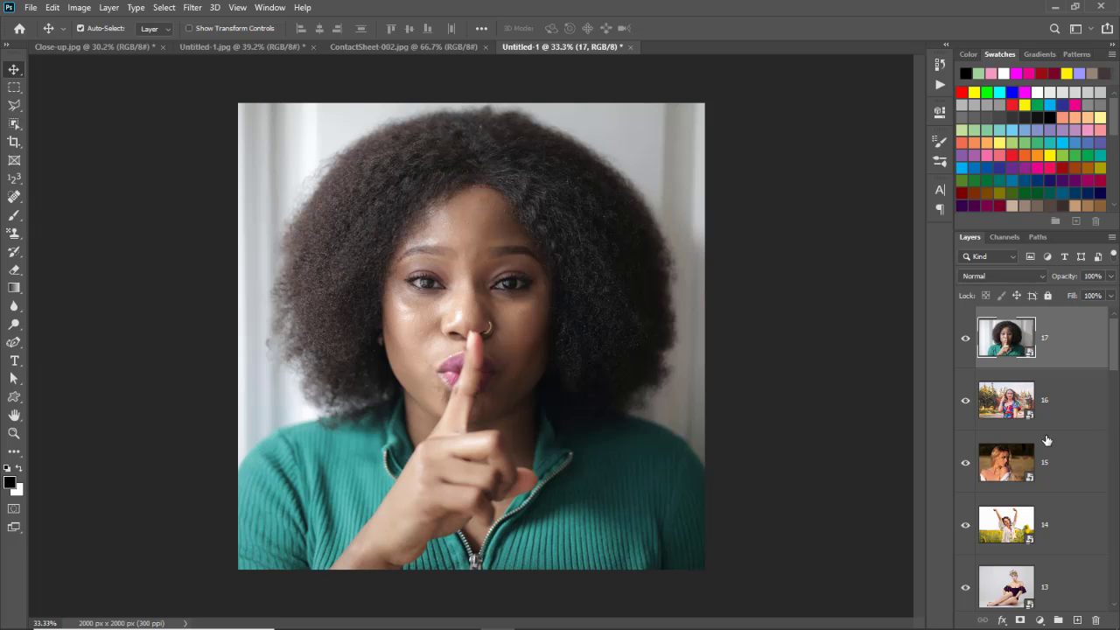
Step: Start exporting the document's layers to separate files with Layers to Files
mouse_move(1117, 355)
mouse_down()
mouse_move(1107, 598)
mouse_move(1113, 348)
mouse_up()
click(30, 9)
mouse_move(105, 217)
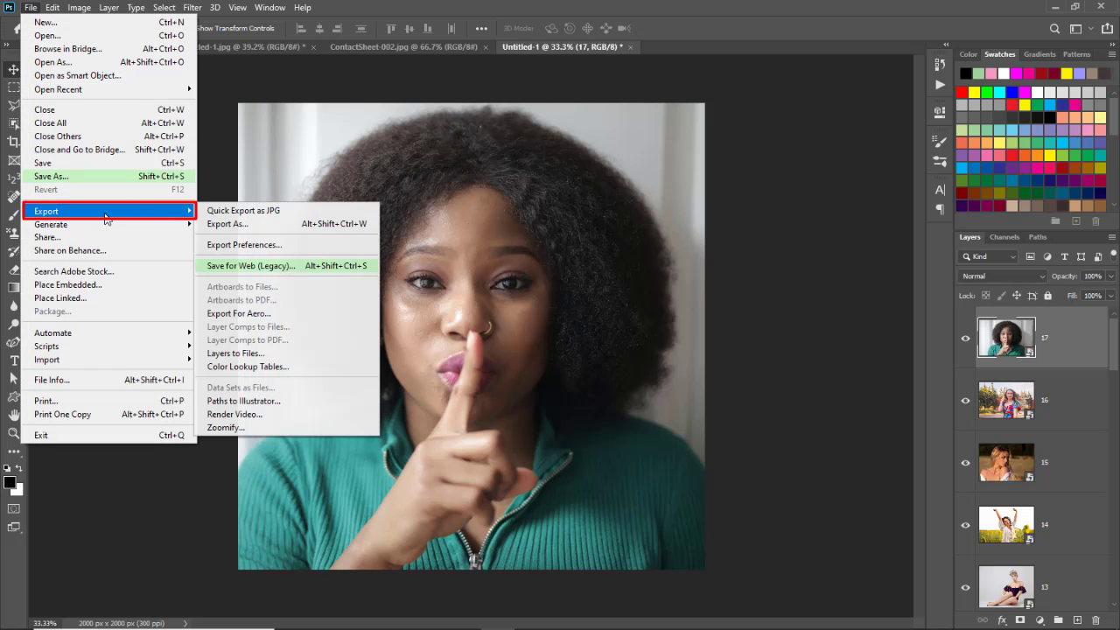
click(298, 353)
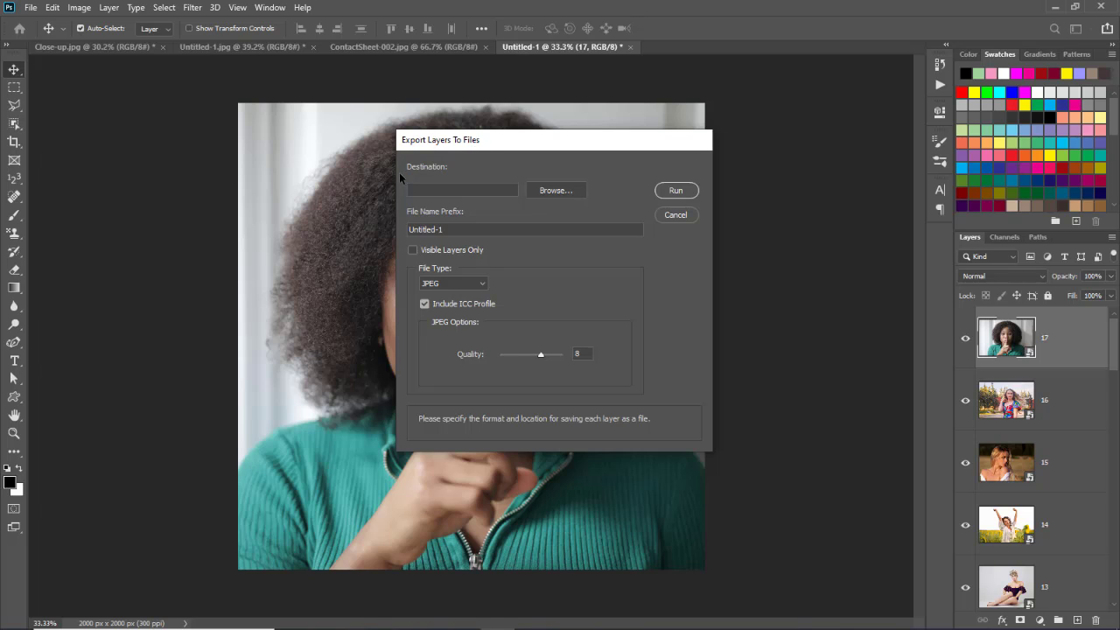
Step: Browse to VIDEO > ADOBE PHOTOSHOP > PHOTO MOSAIC on MY DRIVE 1 (F:) for the layer export's destination
click(551, 193)
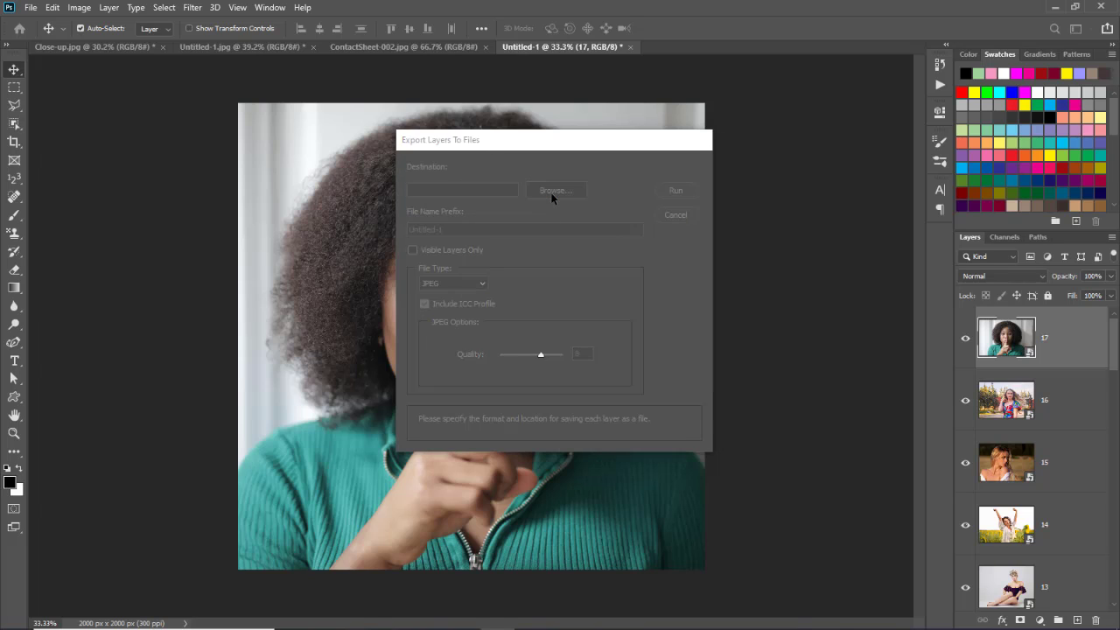
click(410, 283)
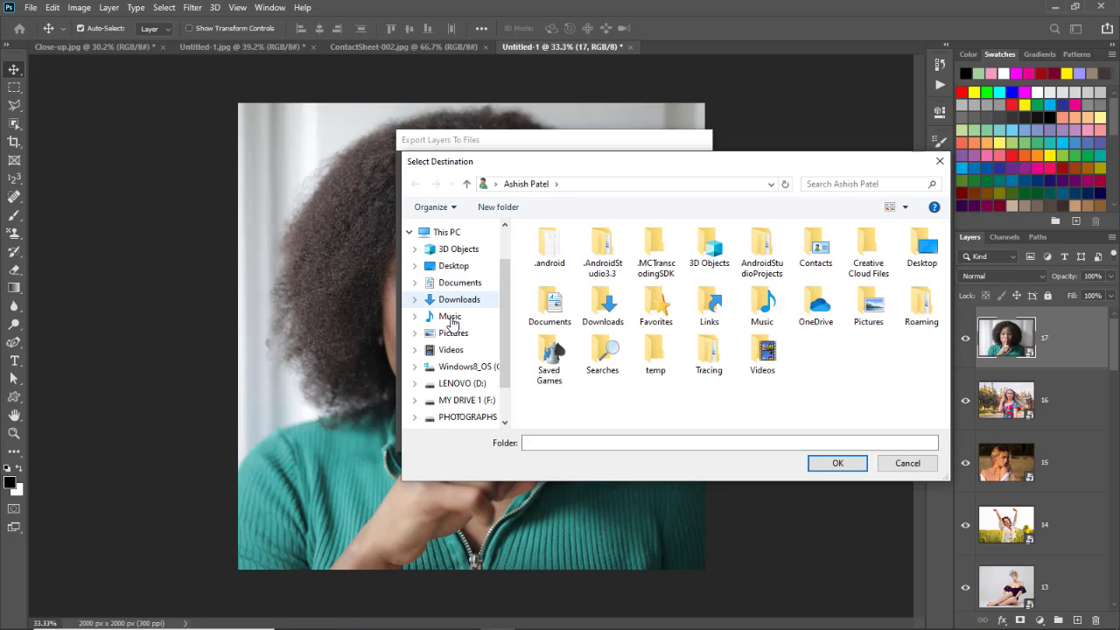
click(468, 400)
double_click(551, 247)
double_click(569, 261)
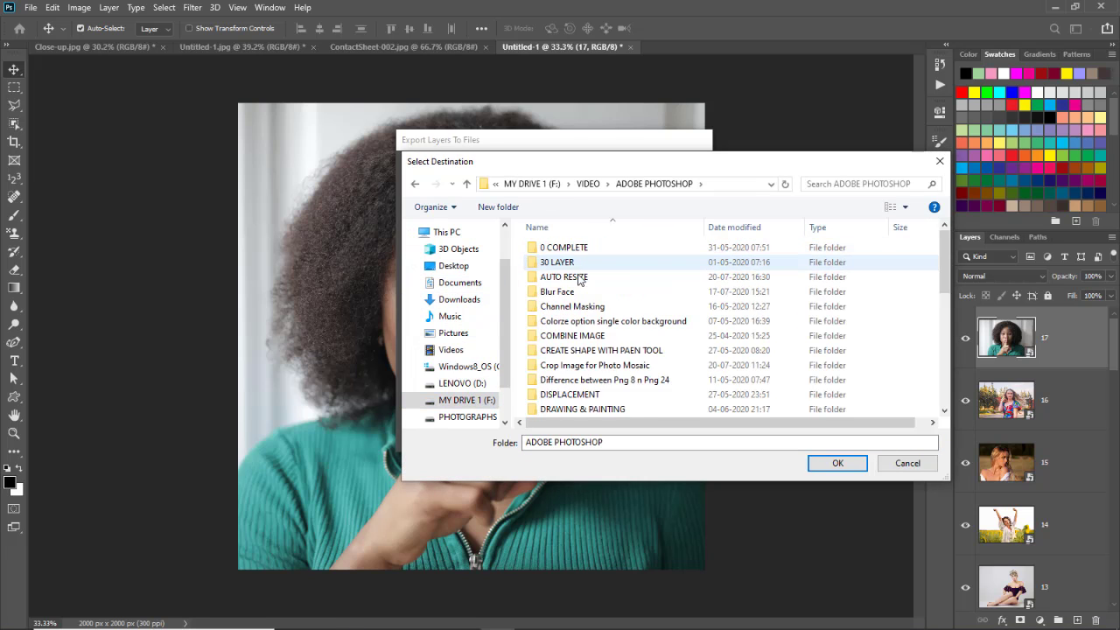
scroll(578, 289, down, 5)
click(578, 277)
double_click(582, 278)
Step: Create a folder named Resize as the export destination and run the layer export as JPEG files
click(498, 207)
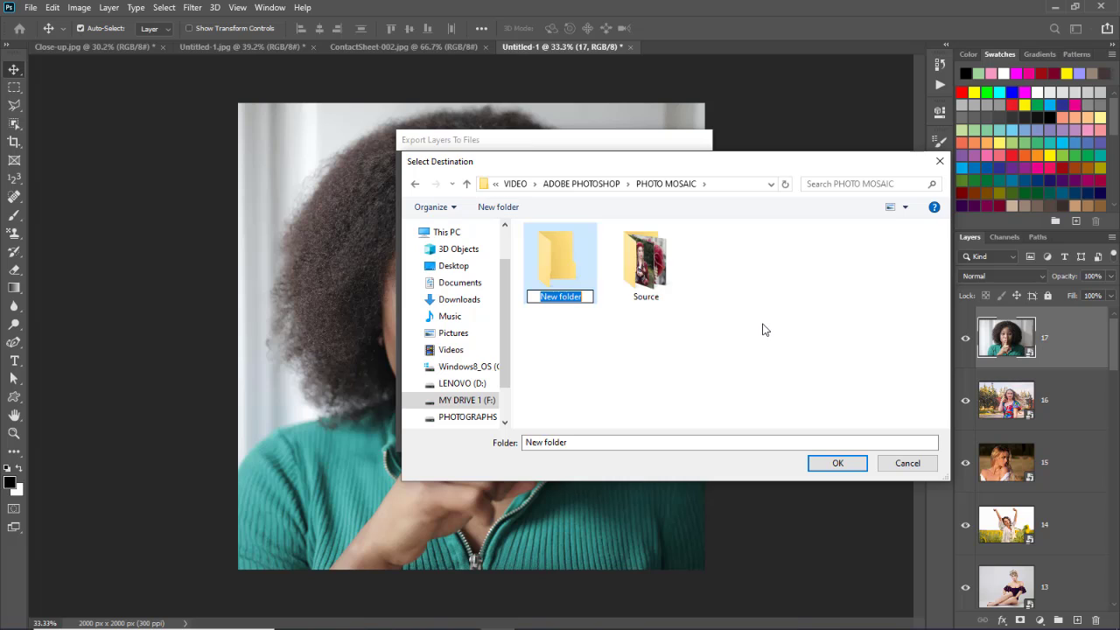
text(Resize)
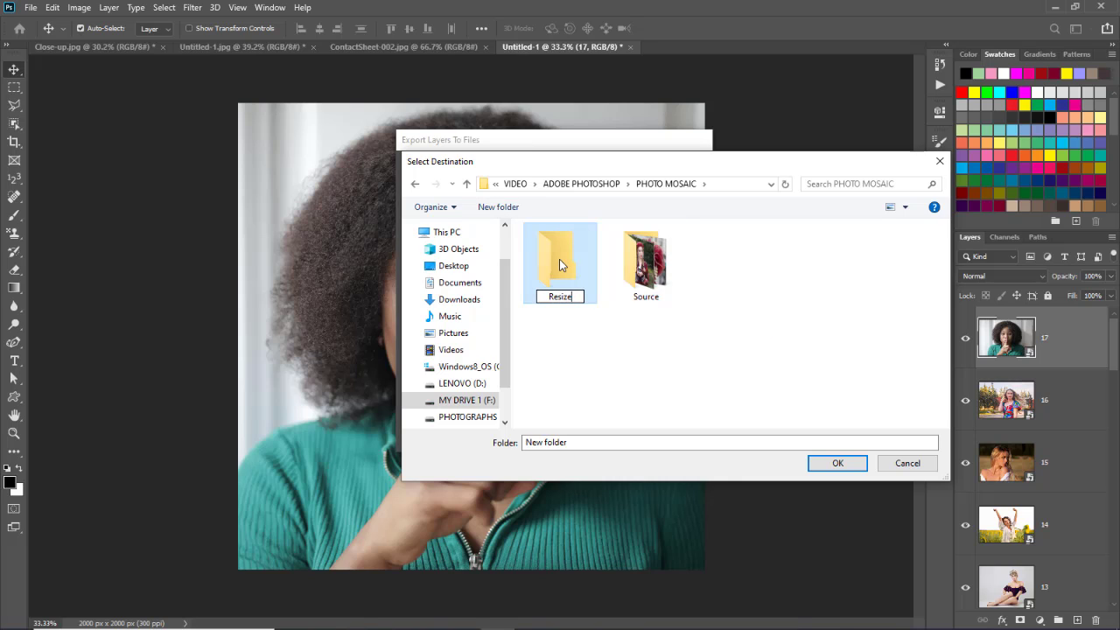
click(836, 438)
click(837, 464)
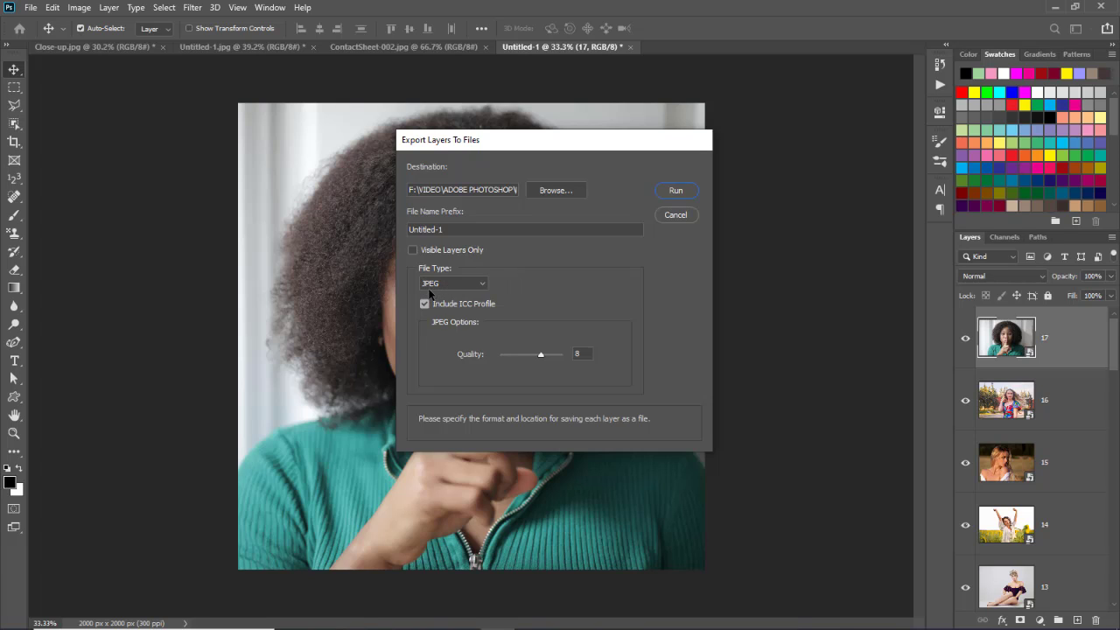
click(676, 190)
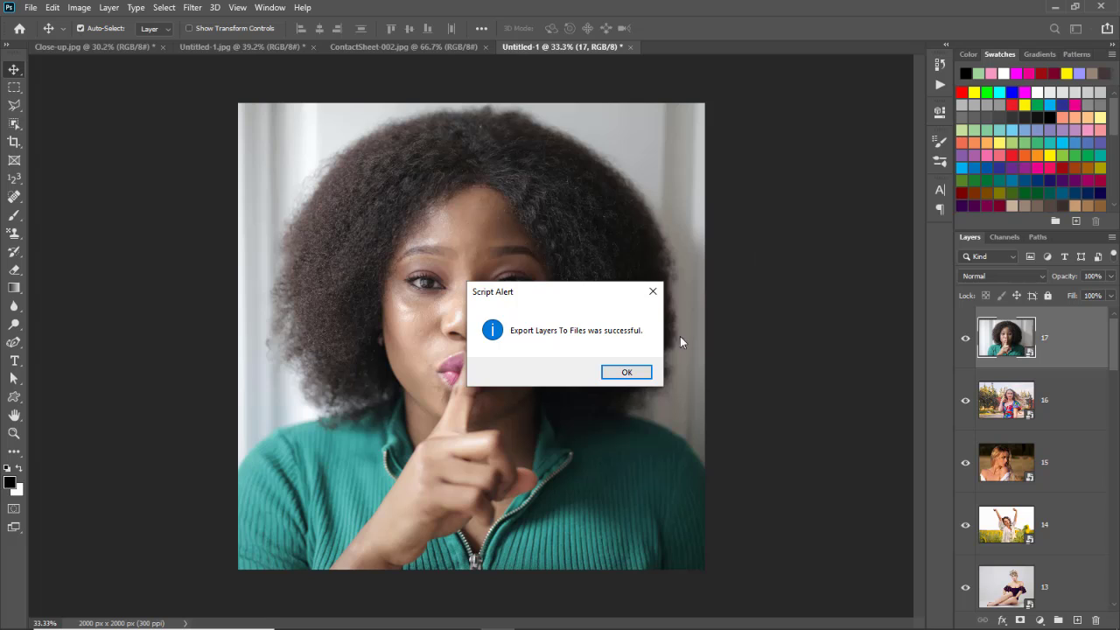
click(639, 373)
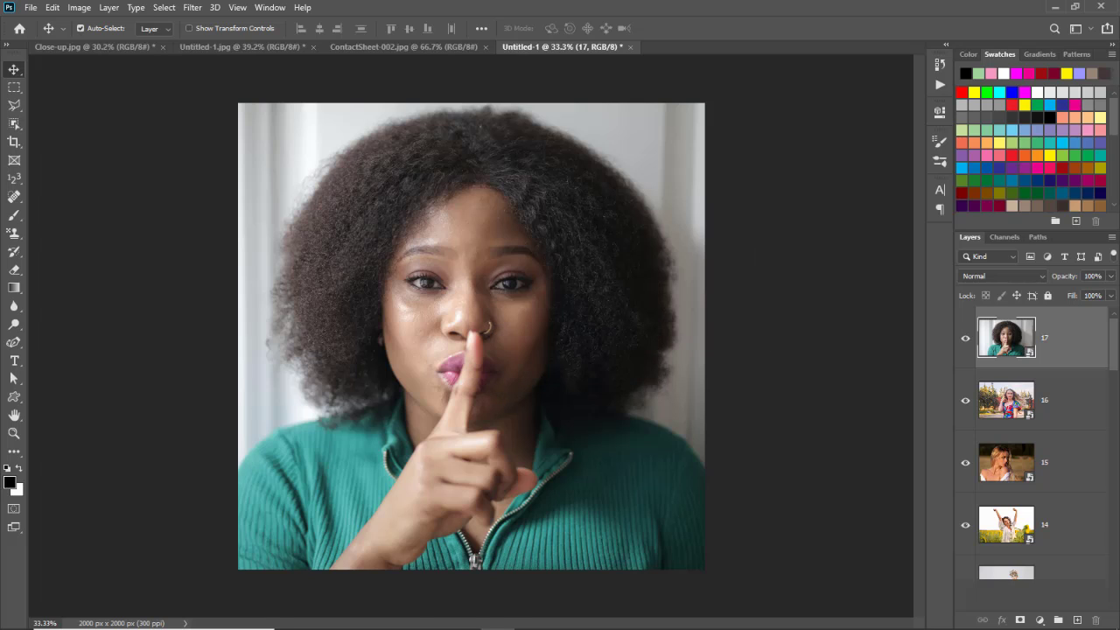
Step: Switch to File Explorer, open the Resize folder inside PHOTO MOSAIC and delete the exported blank Background image
click(428, 623)
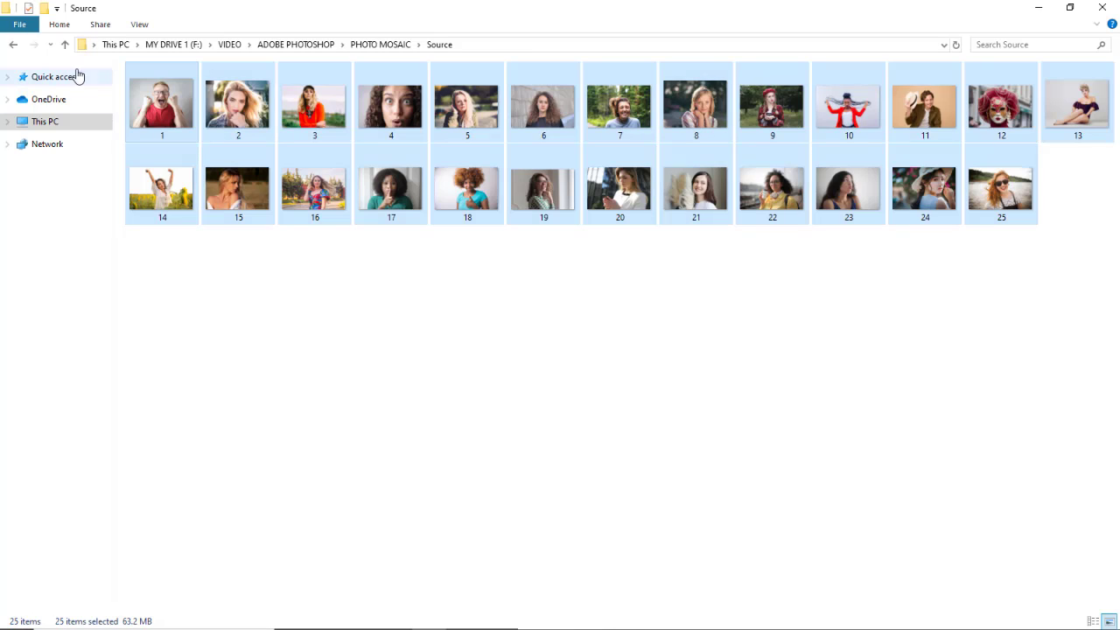
click(65, 44)
double_click(266, 234)
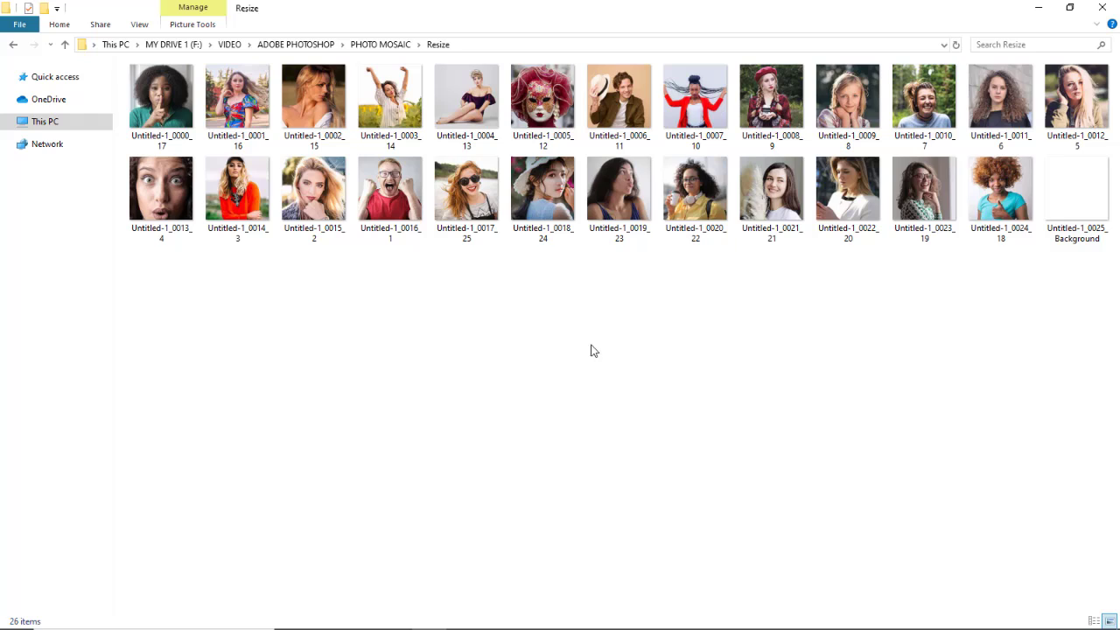
click(1066, 208)
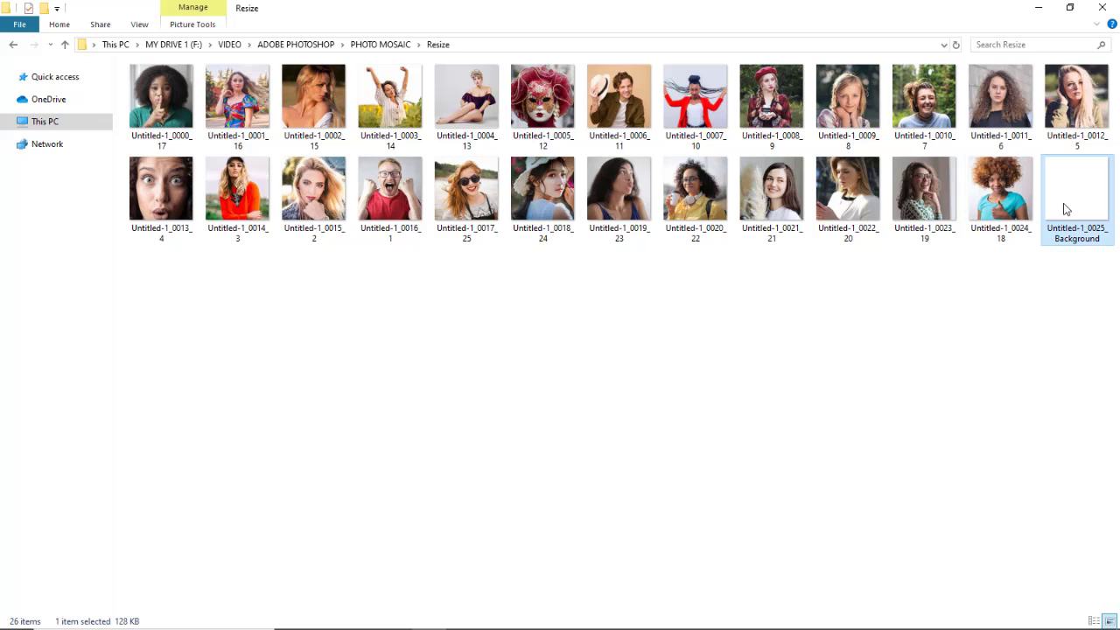
key(Delete)
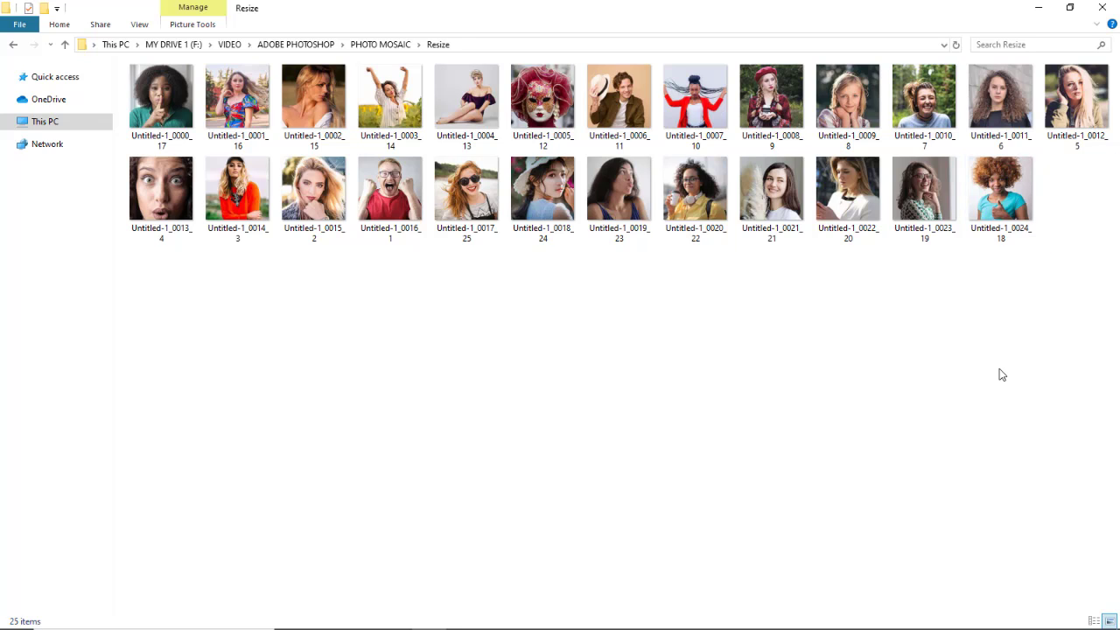
Step: Switch back to Photoshop, start Contact Sheet II and reset its settings to the defaults
key(alt+Tab)
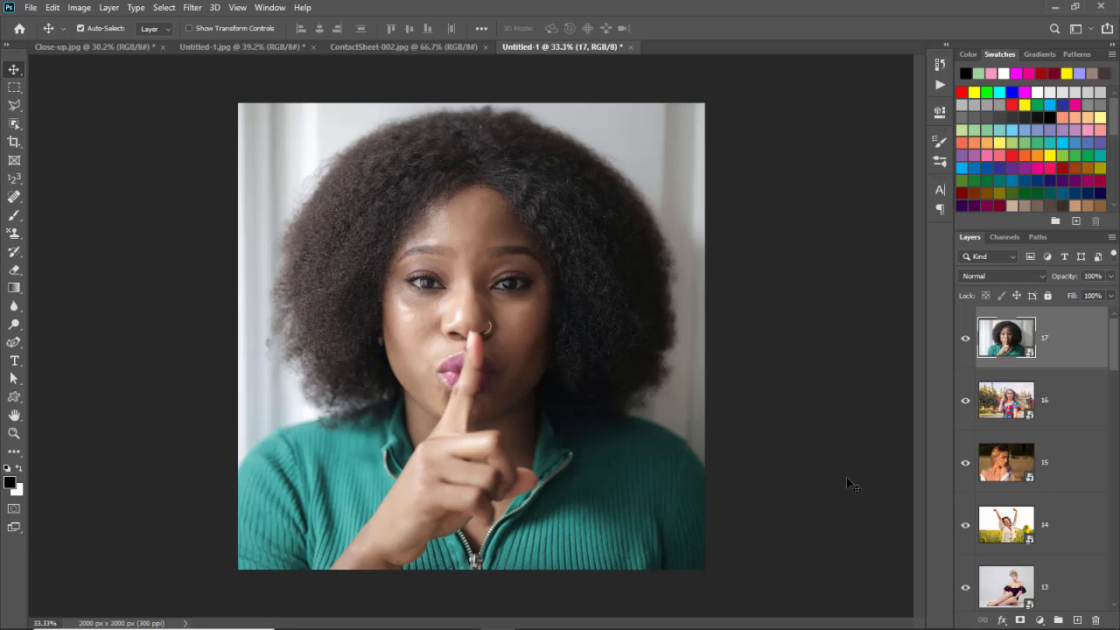
click(40, 11)
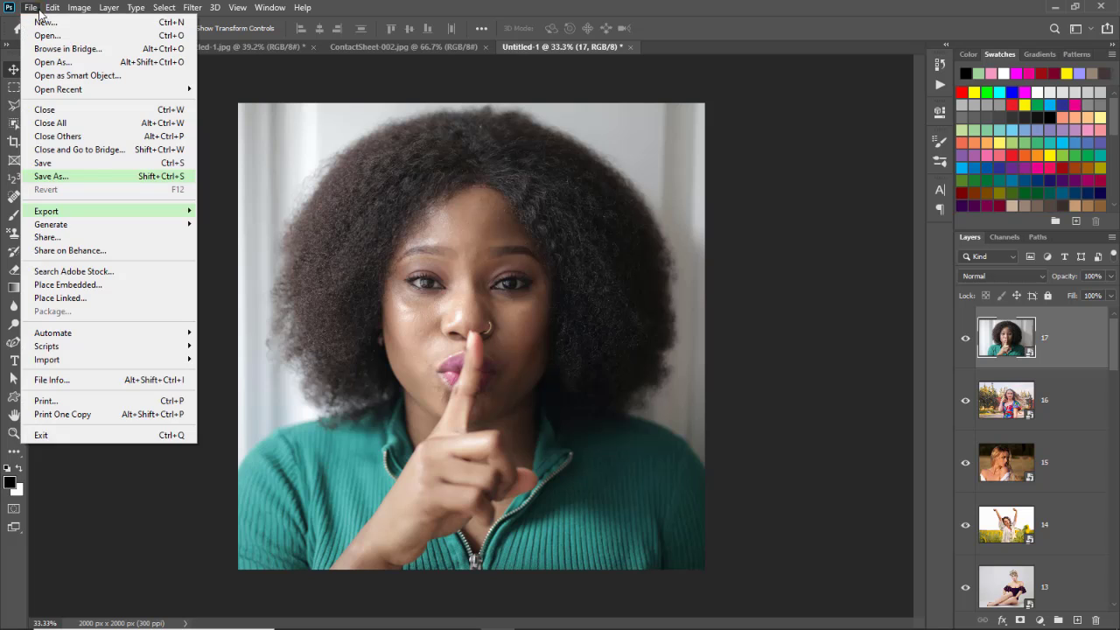
mouse_move(137, 344)
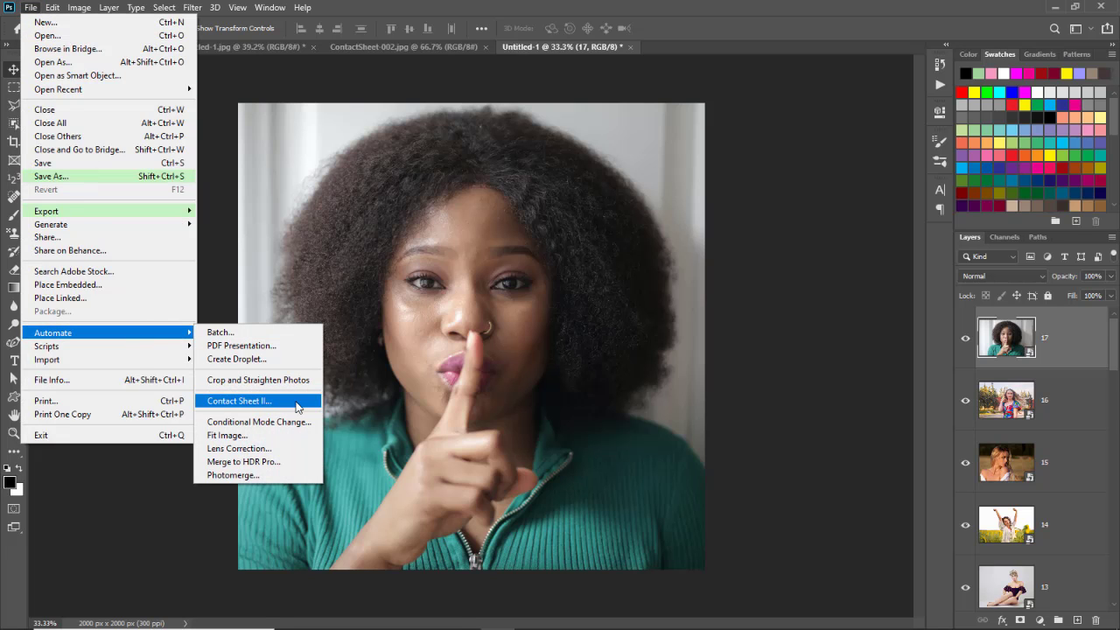
click(247, 403)
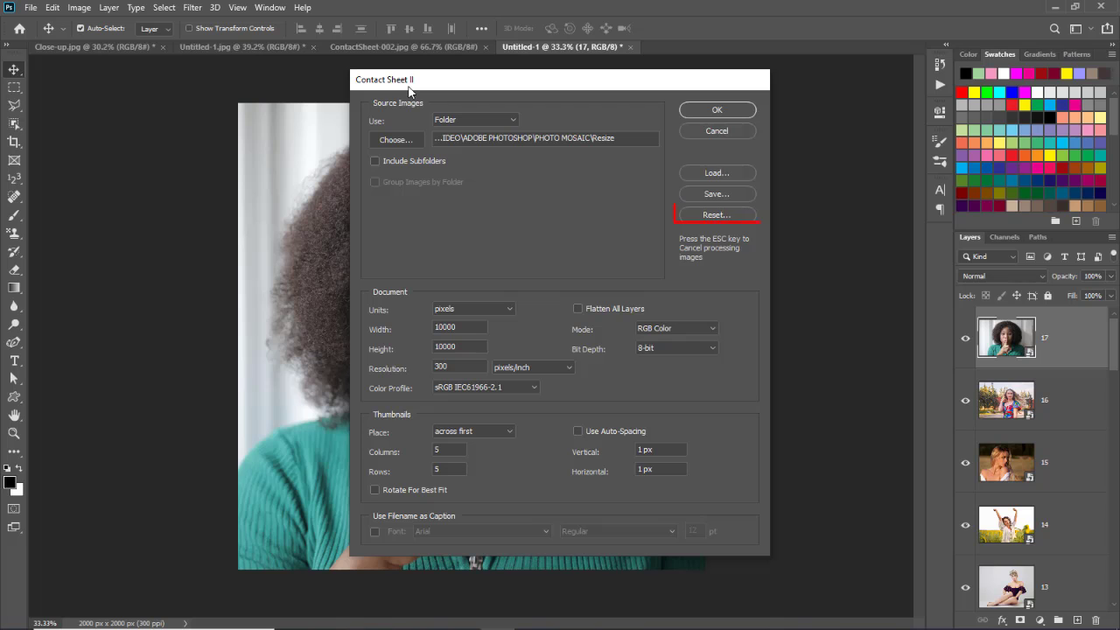
click(722, 218)
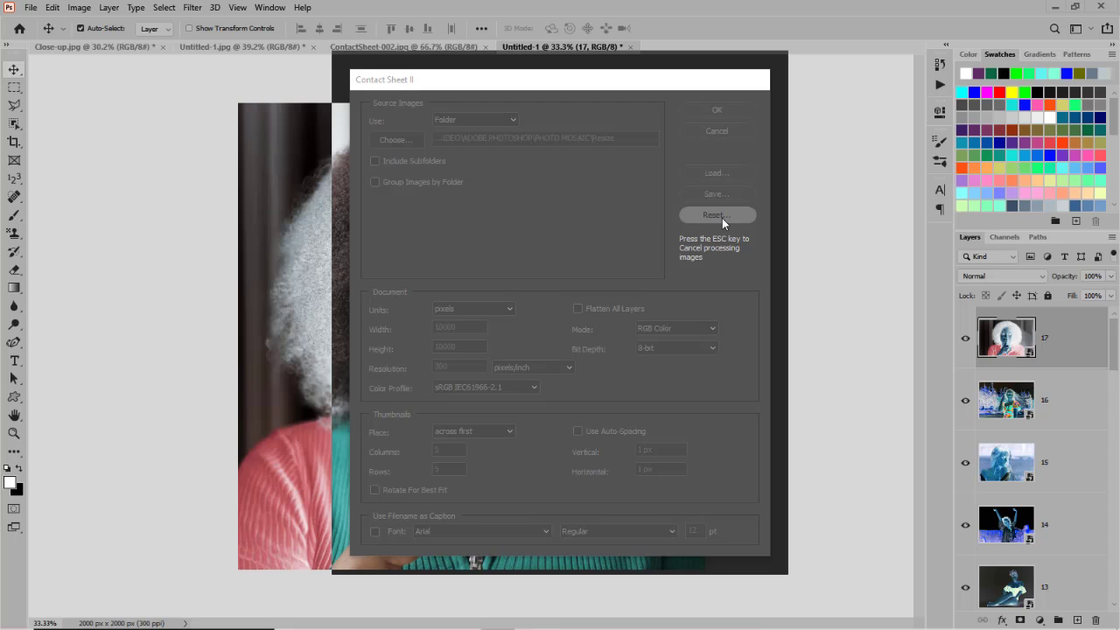
click(550, 373)
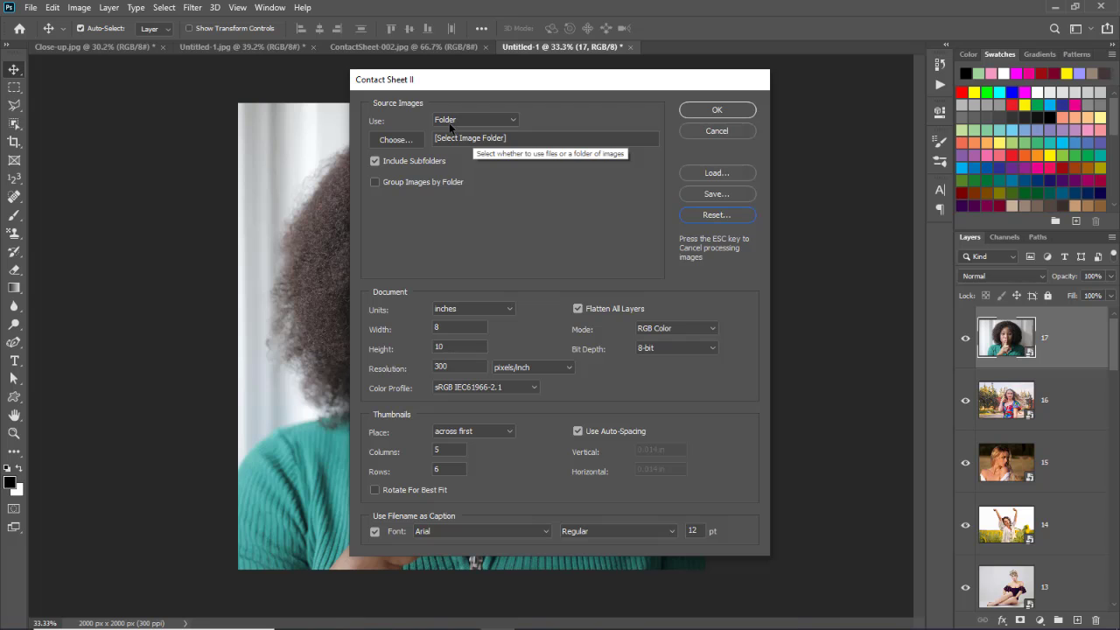
Step: Choose the Resize folder in VIDEO > ADOBE PHOTOSHOP > PHOTO MOSAIC on MY DRIVE 1 (F:) as the contact sheet's source images
click(409, 141)
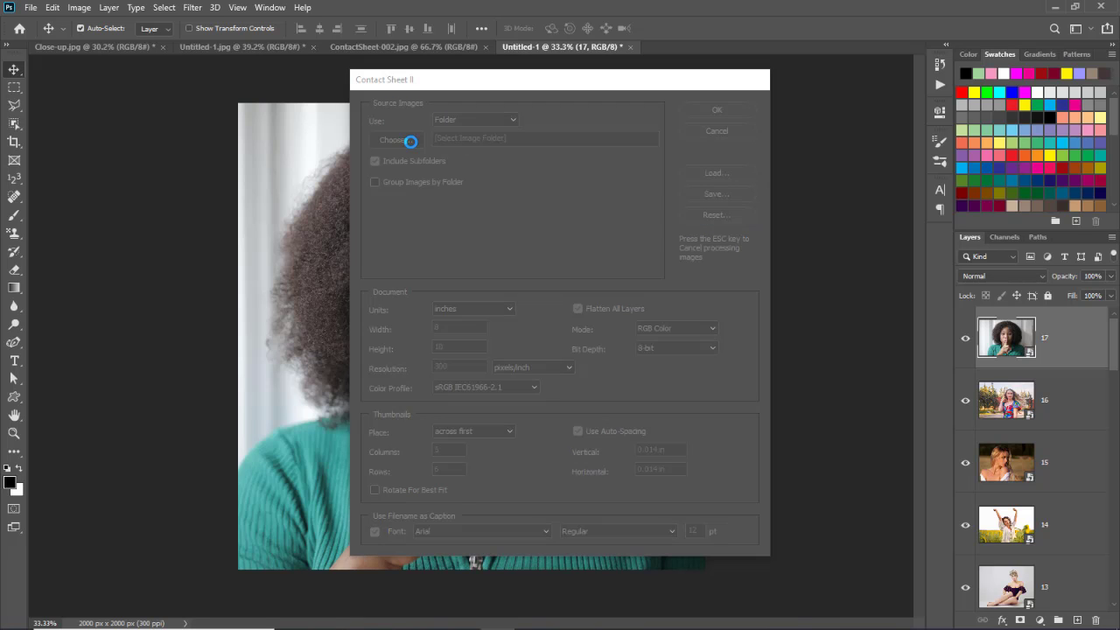
click(421, 340)
double_click(557, 203)
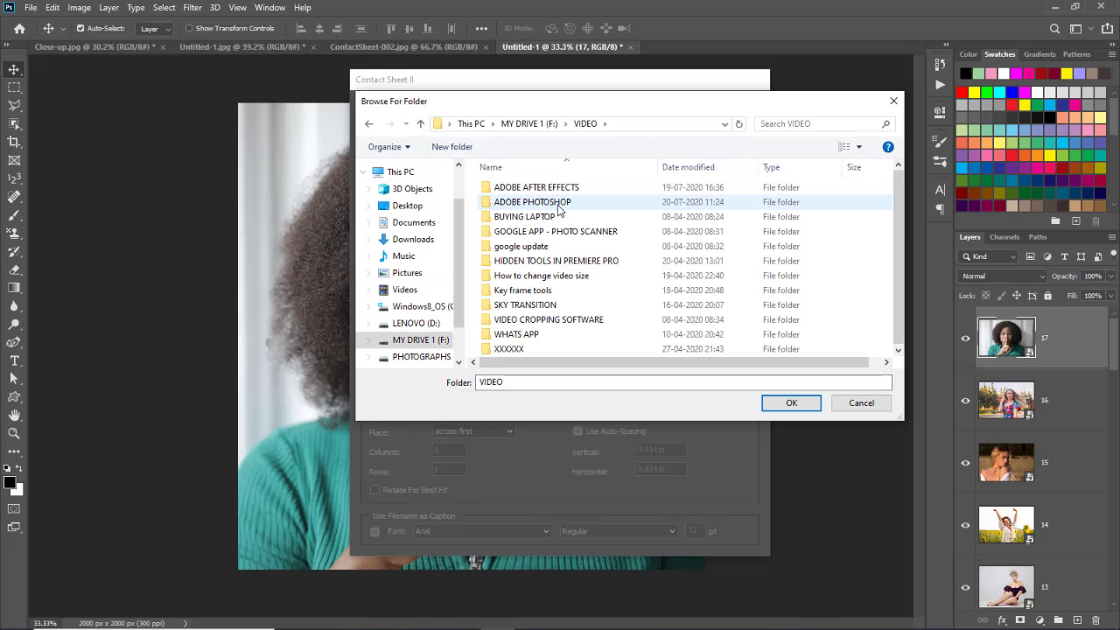
double_click(559, 204)
scroll(563, 238, down, 7)
double_click(560, 216)
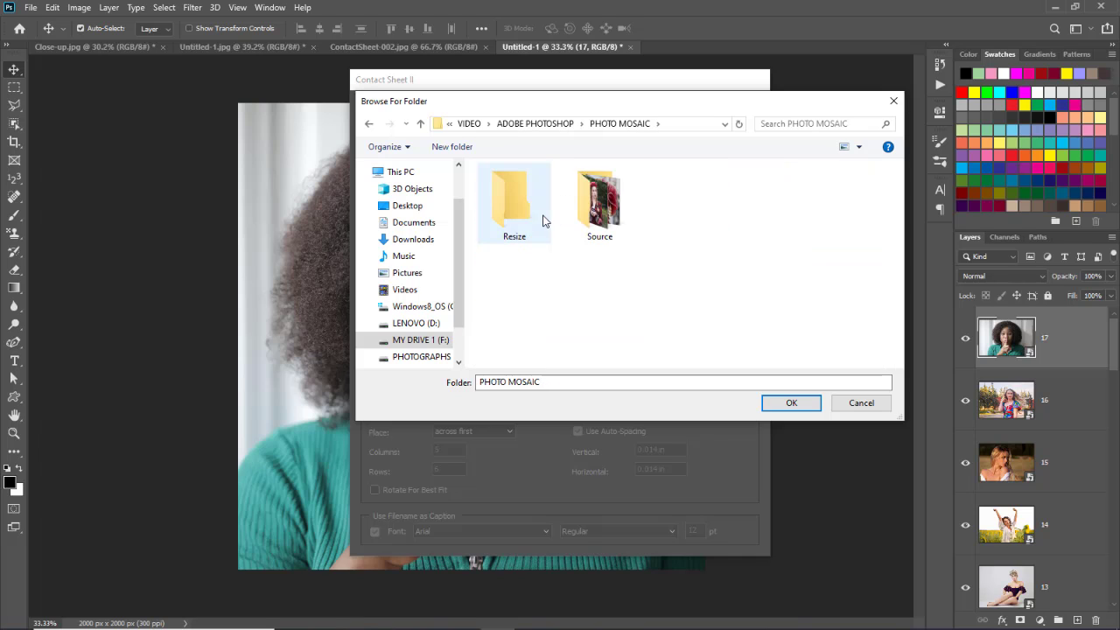
click(546, 220)
click(791, 403)
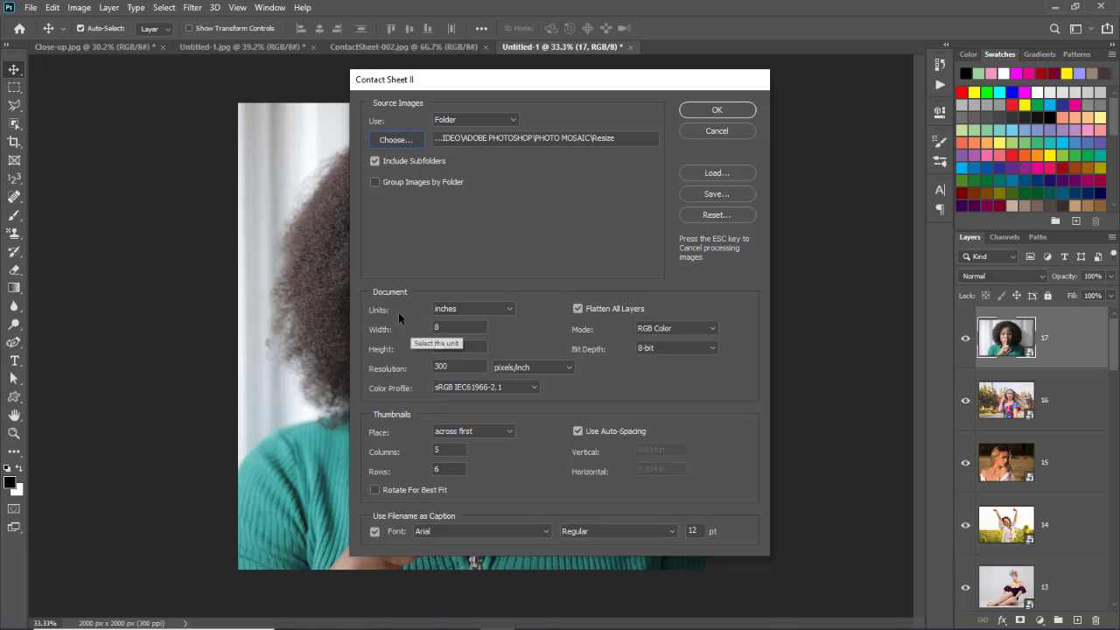
Step: Set the contact sheet document to pixels with width and height 10000, and turn off Flatten All Layers
click(499, 309)
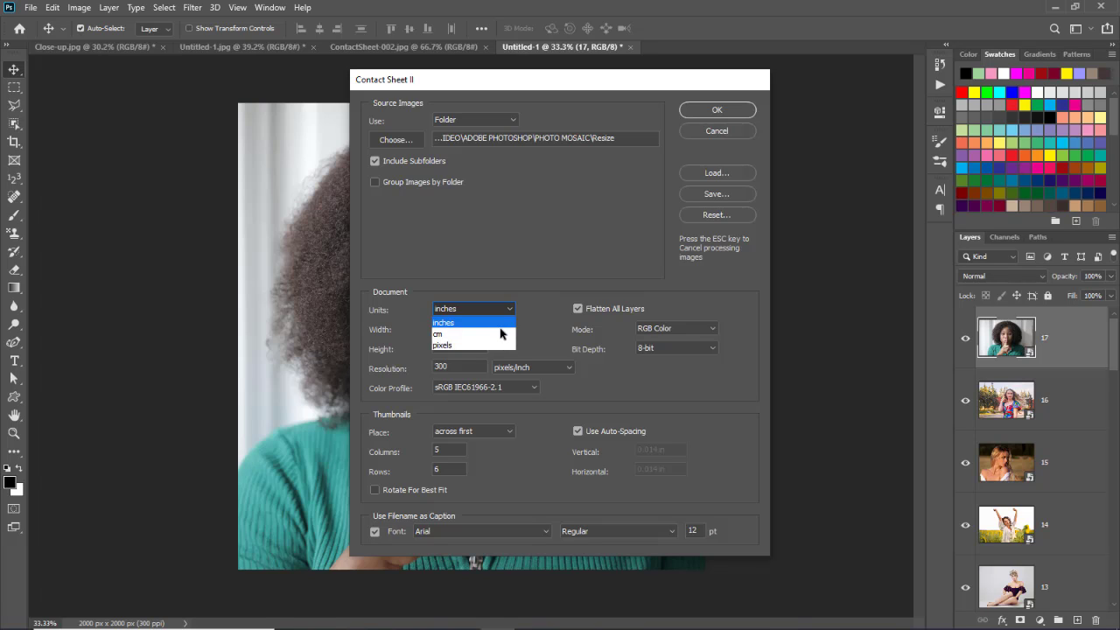
click(503, 345)
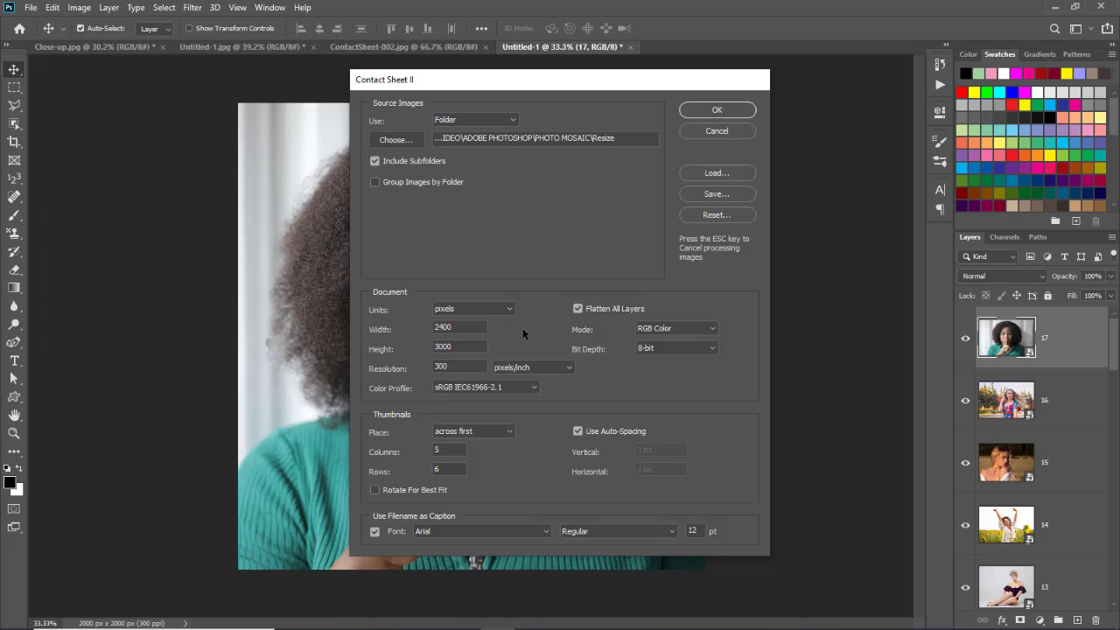
double_click(466, 328)
text(1000)
text(0)
double_click(457, 352)
text(10000)
click(578, 310)
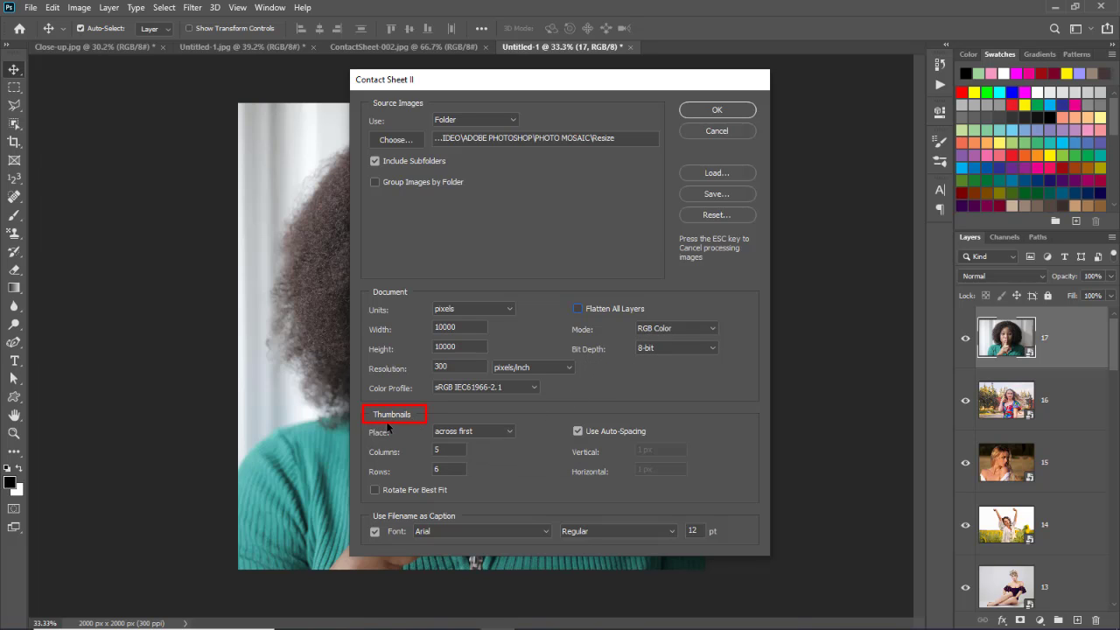
Step: Place the thumbnails across first in 5 rows without auto-spacing or filename captions, and generate the contact sheet
click(490, 429)
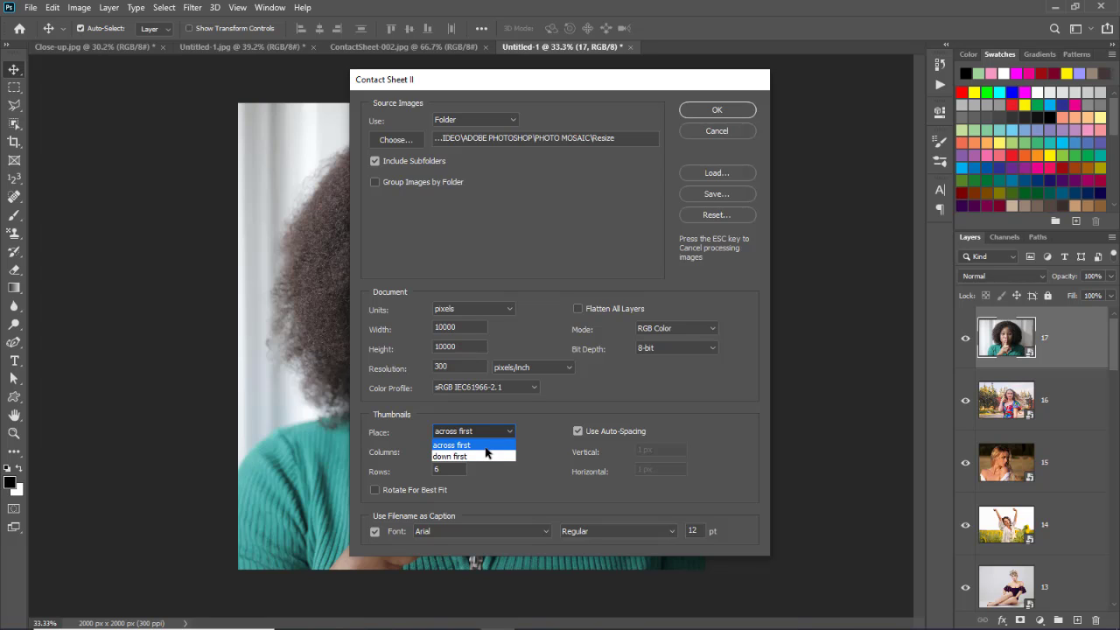
click(486, 448)
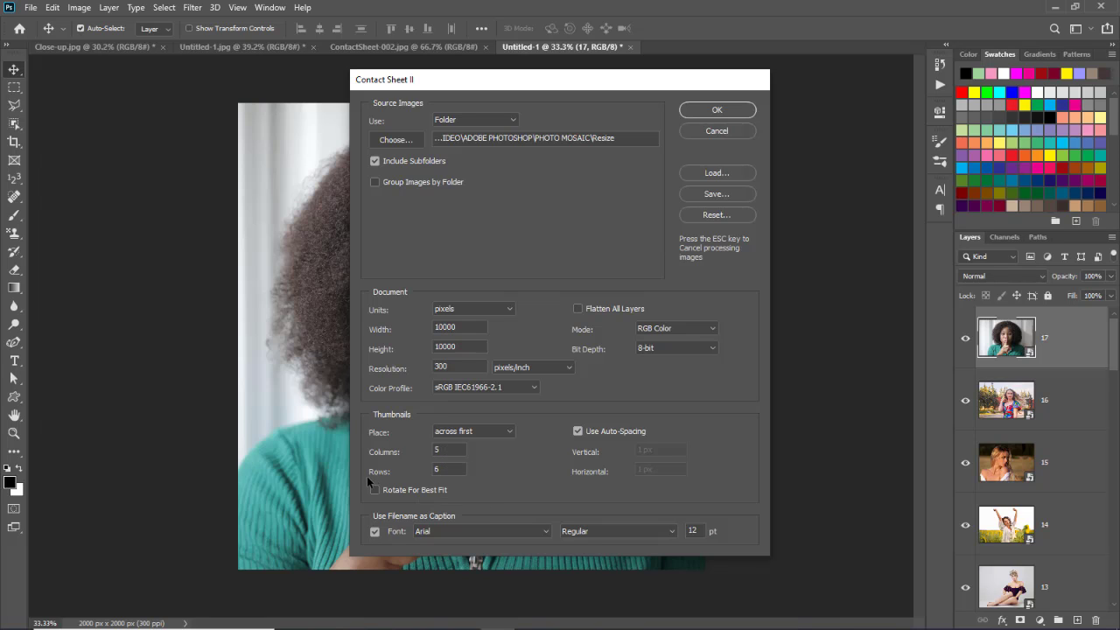
double_click(431, 469)
text(5)
click(577, 432)
click(374, 531)
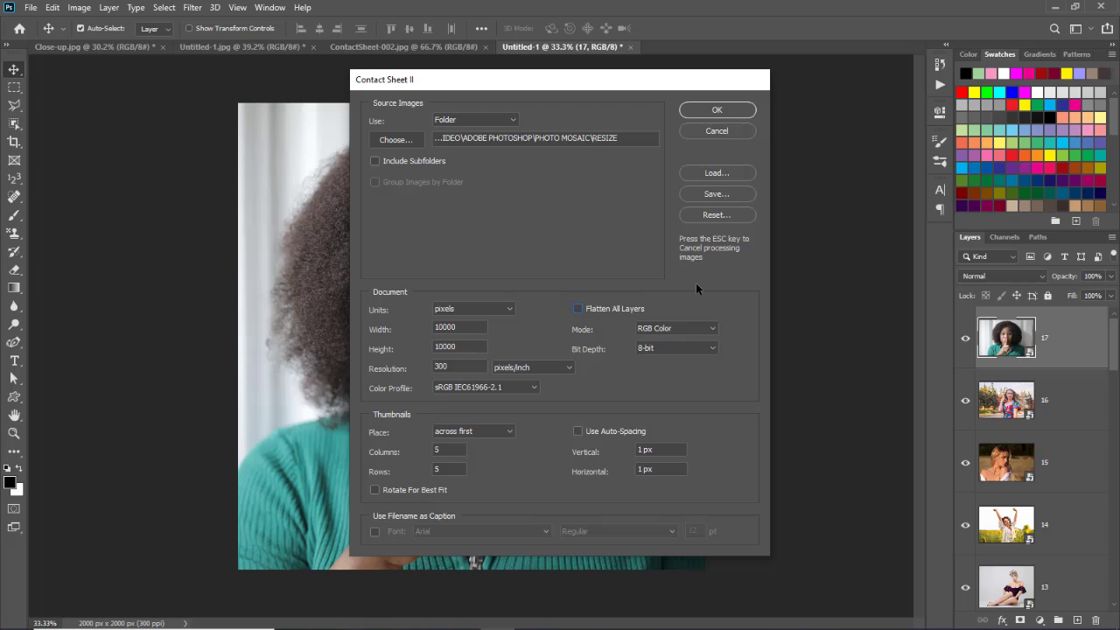
click(727, 112)
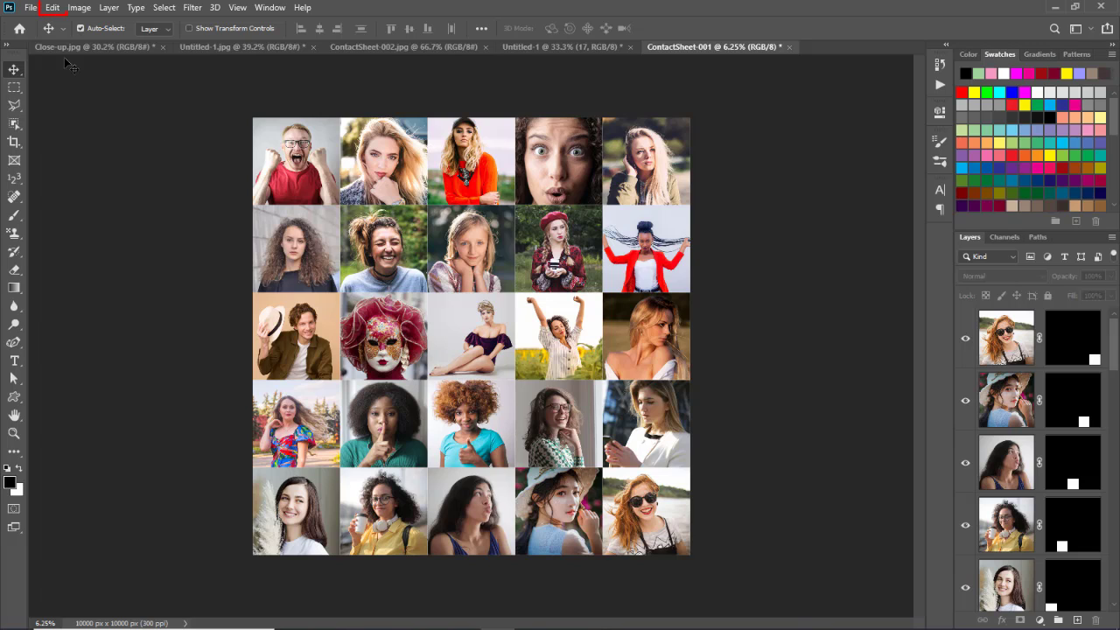
Step: Define the generated contact sheet as a pattern named Mosaic Pattern
click(56, 9)
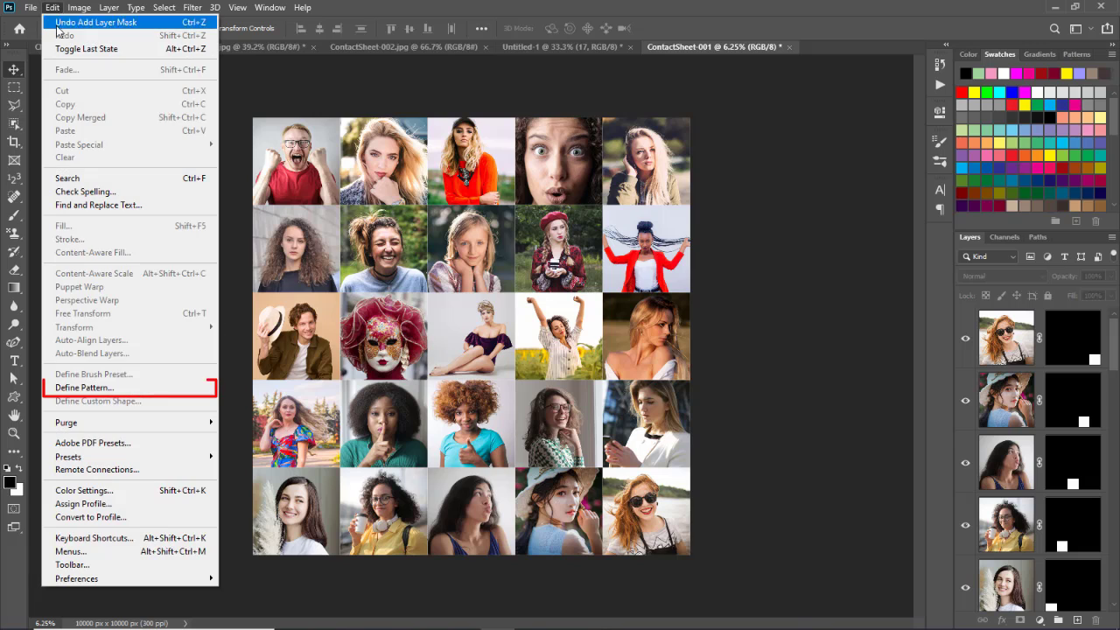
click(166, 387)
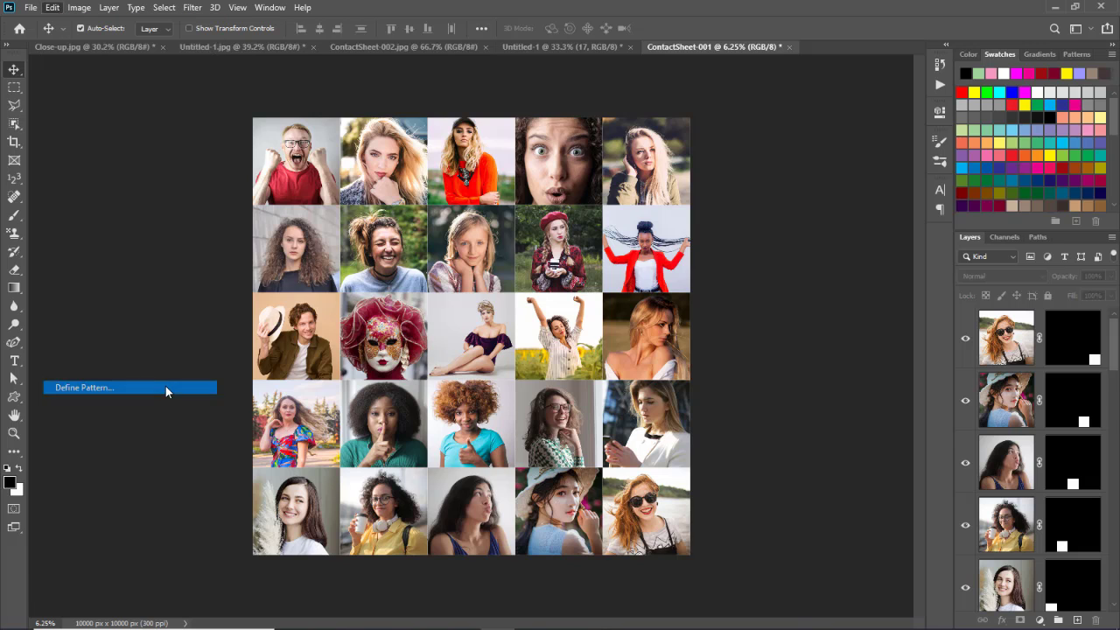
text(Mosaic)
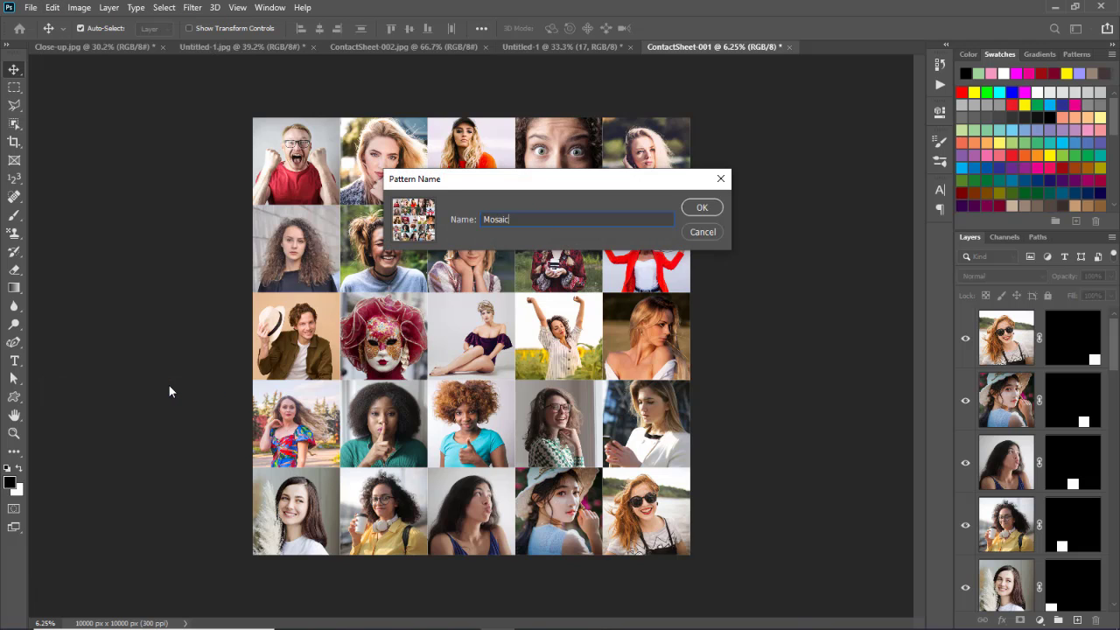
text( Pattern)
click(701, 210)
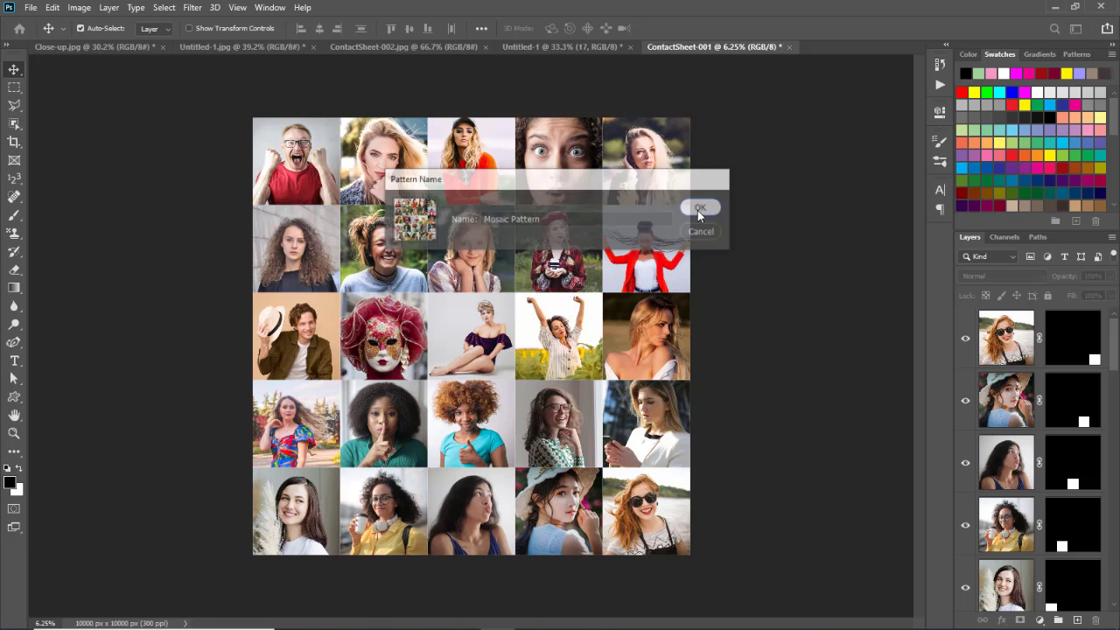
Step: Check the Pattern Stamp tool's available patterns for the mosaic, and return to the Move tool
click(15, 236)
click(496, 29)
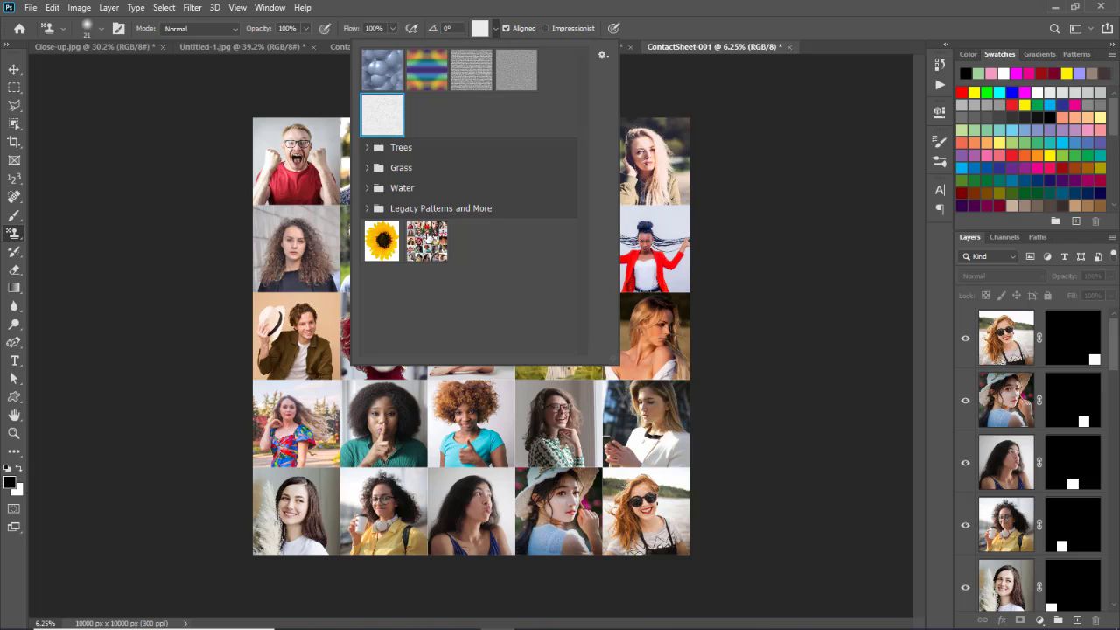
click(15, 72)
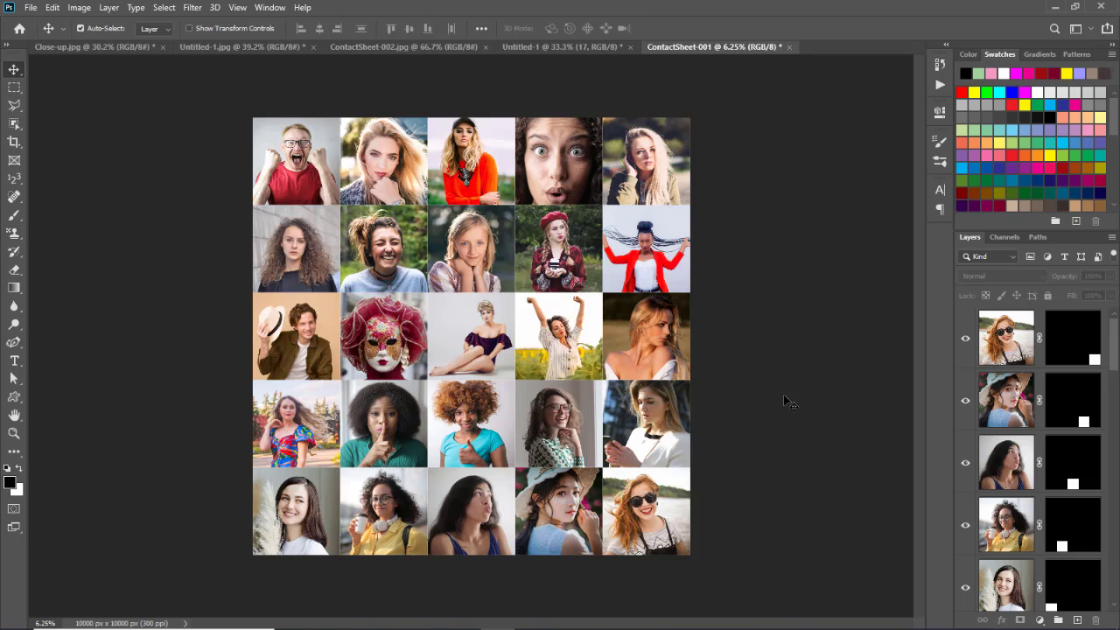
Step: Close every open document except Close-up.jpg without saving changes, including the contact sheets and the portrait crop document
click(793, 48)
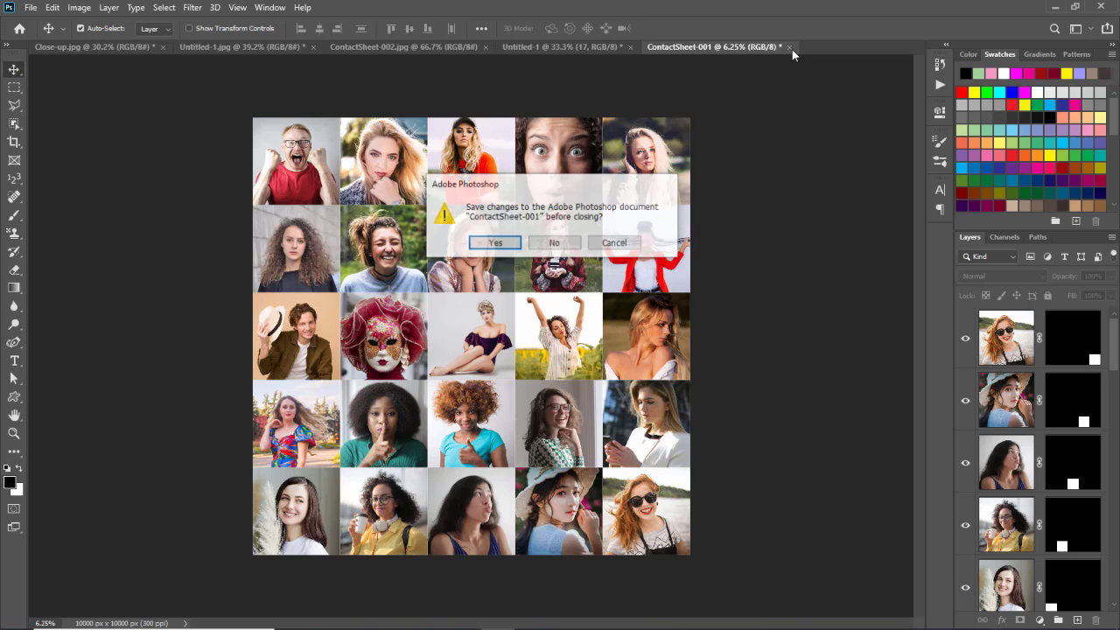
click(564, 242)
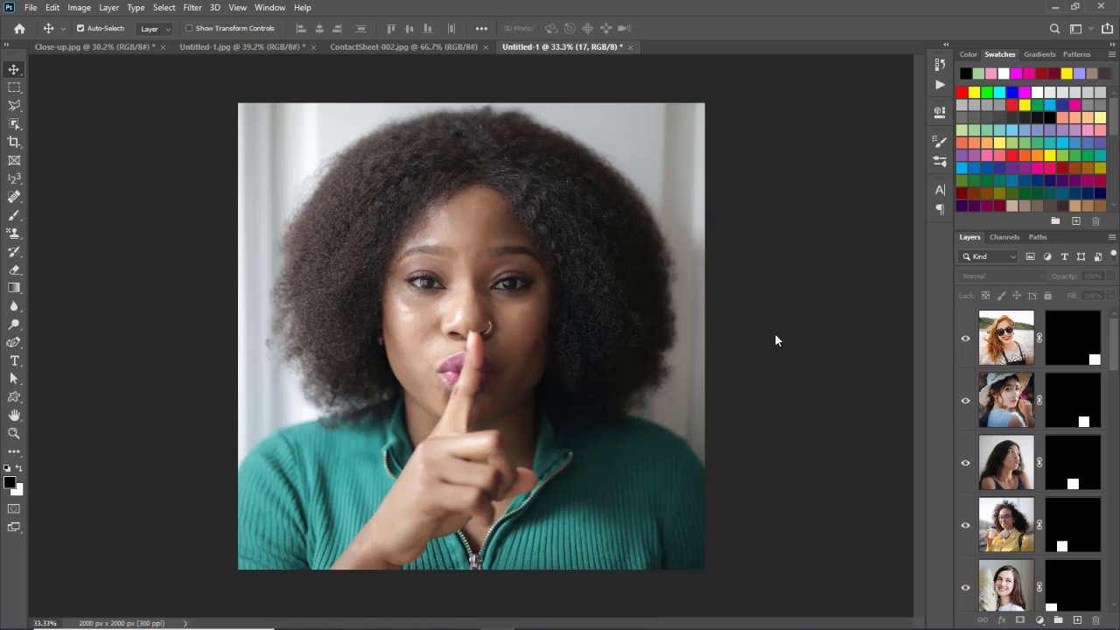
click(630, 46)
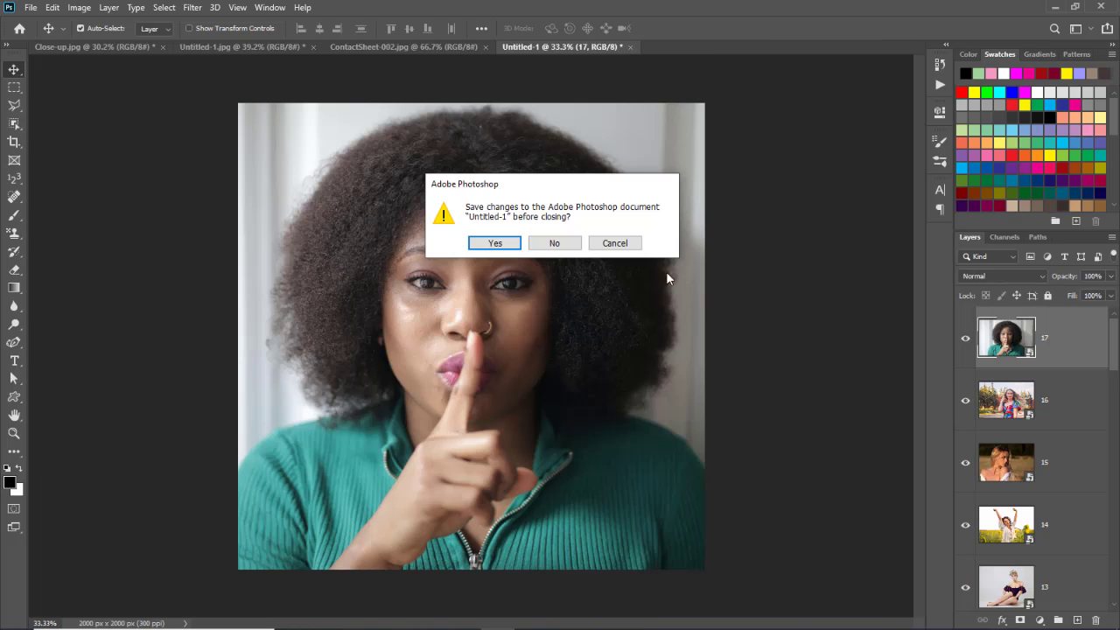
click(564, 242)
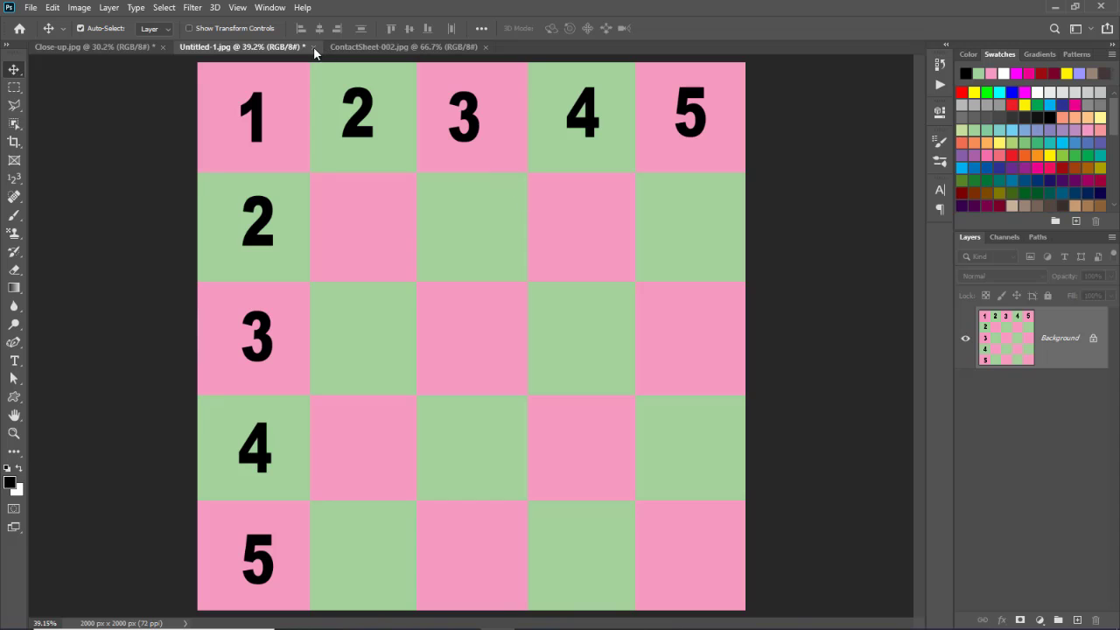
click(314, 46)
click(571, 242)
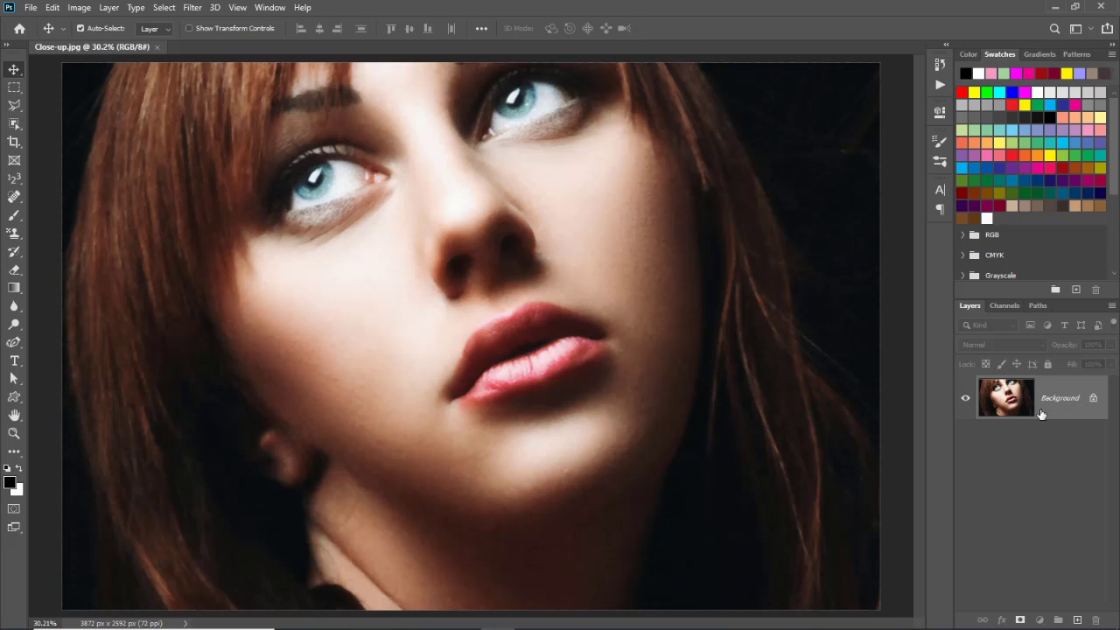
Step: Convert the Background layer of Close-up.jpg to a Smart Object
right_click(1059, 415)
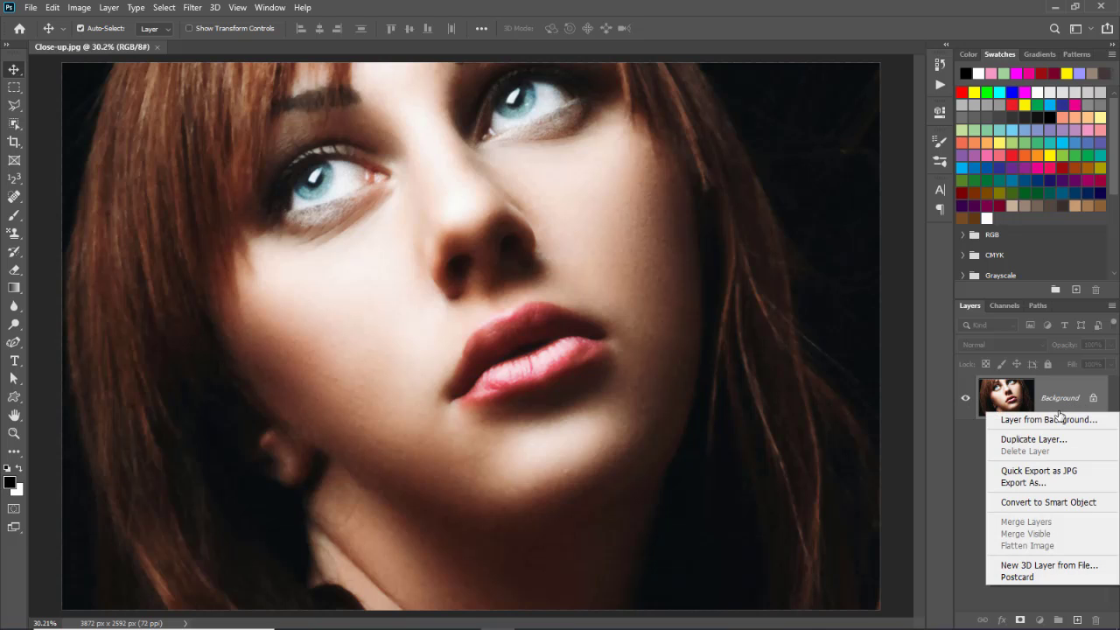
click(1106, 504)
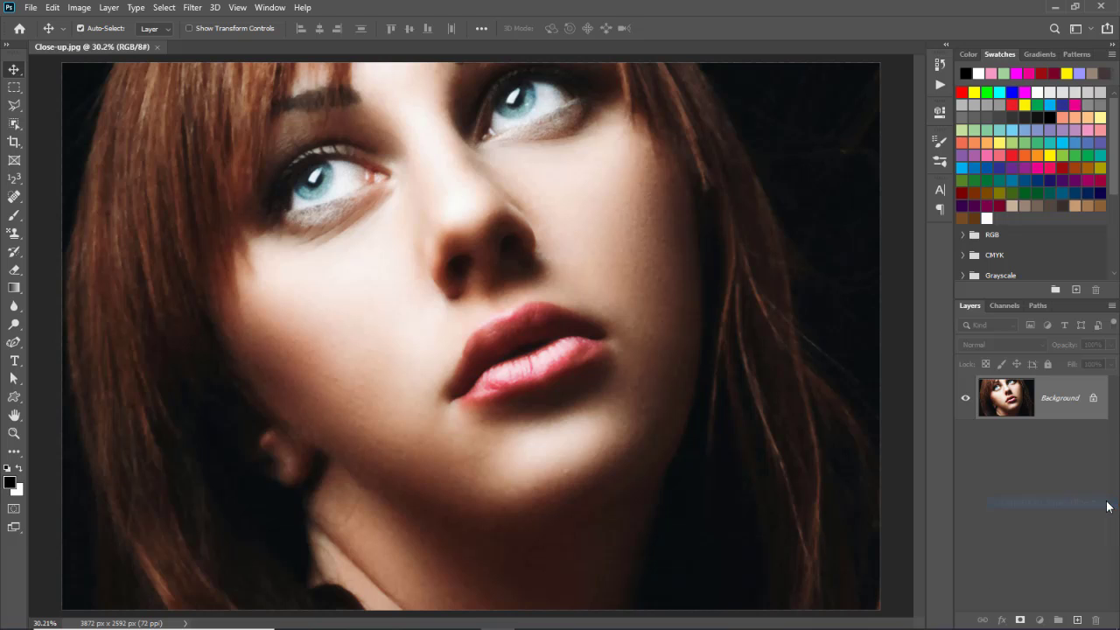
key(ctrl+minus)
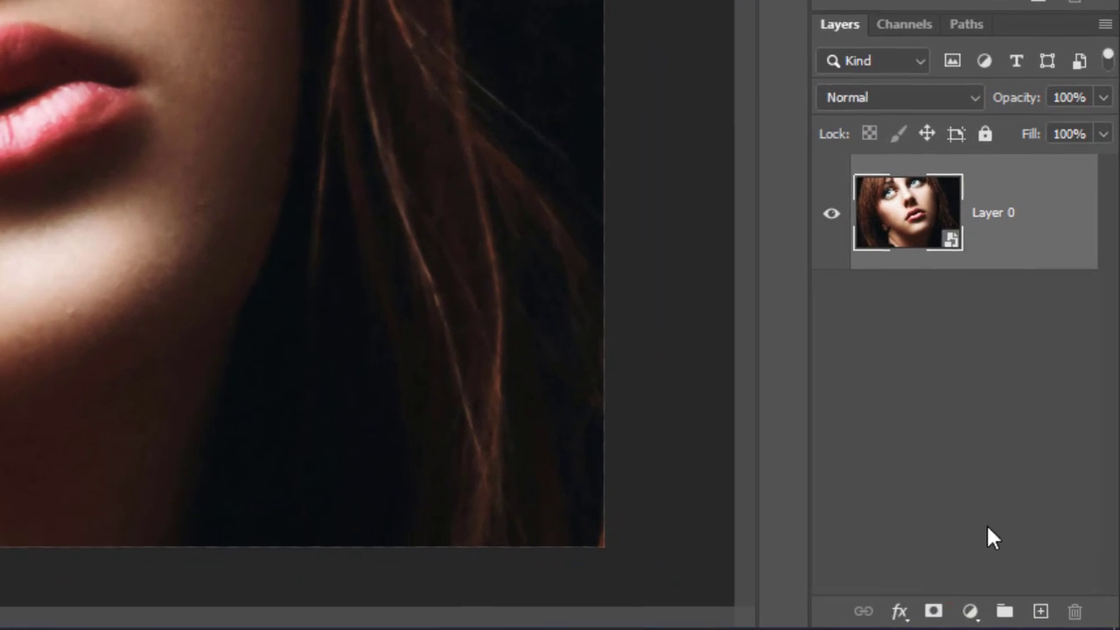
Step: Add a Pattern fill layer above the portrait using the mosaic pattern at 50% scale
click(971, 613)
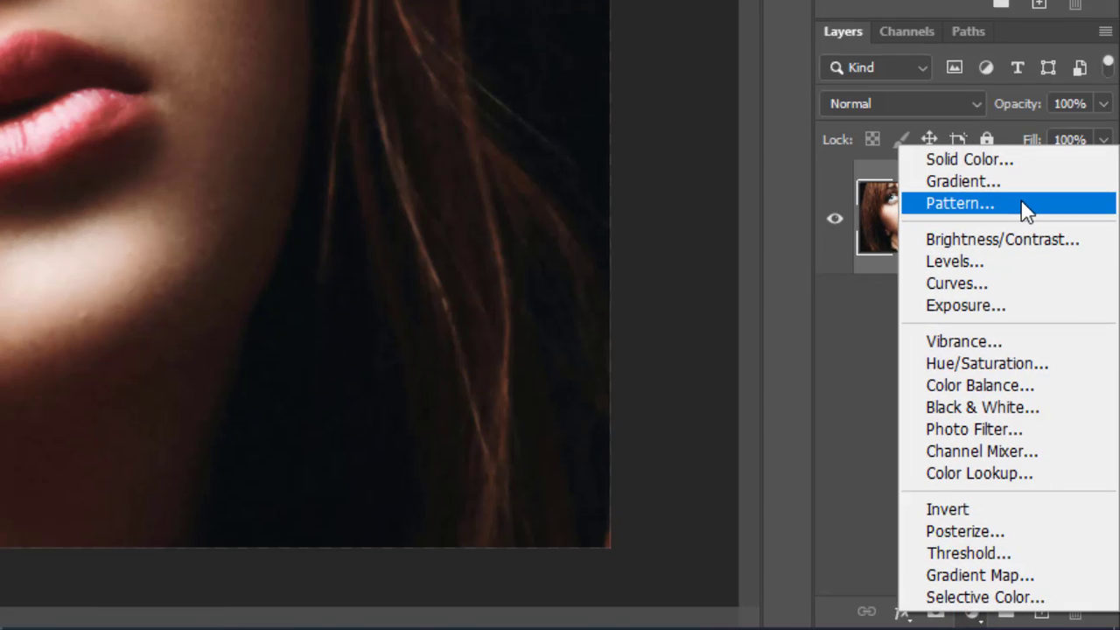
click(1021, 203)
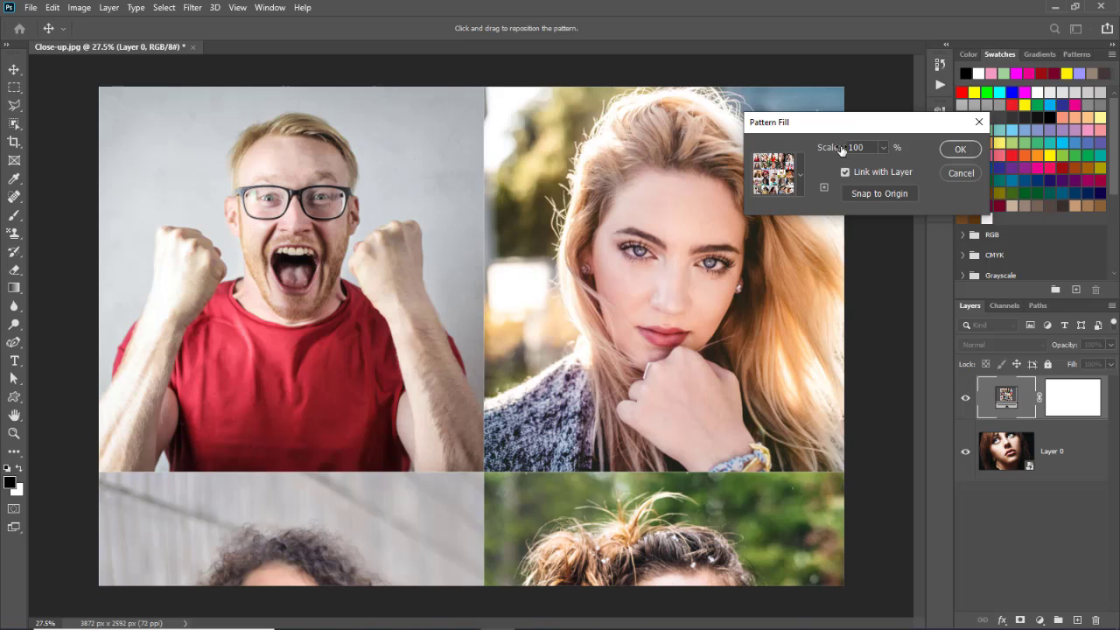
double_click(851, 147)
text(50)
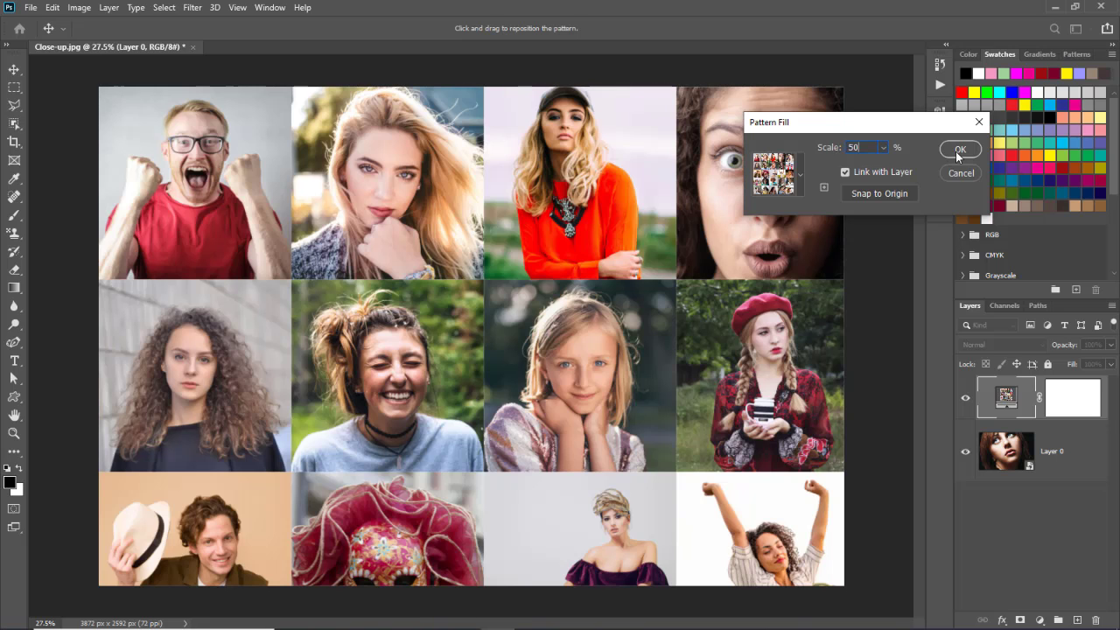
key(Return)
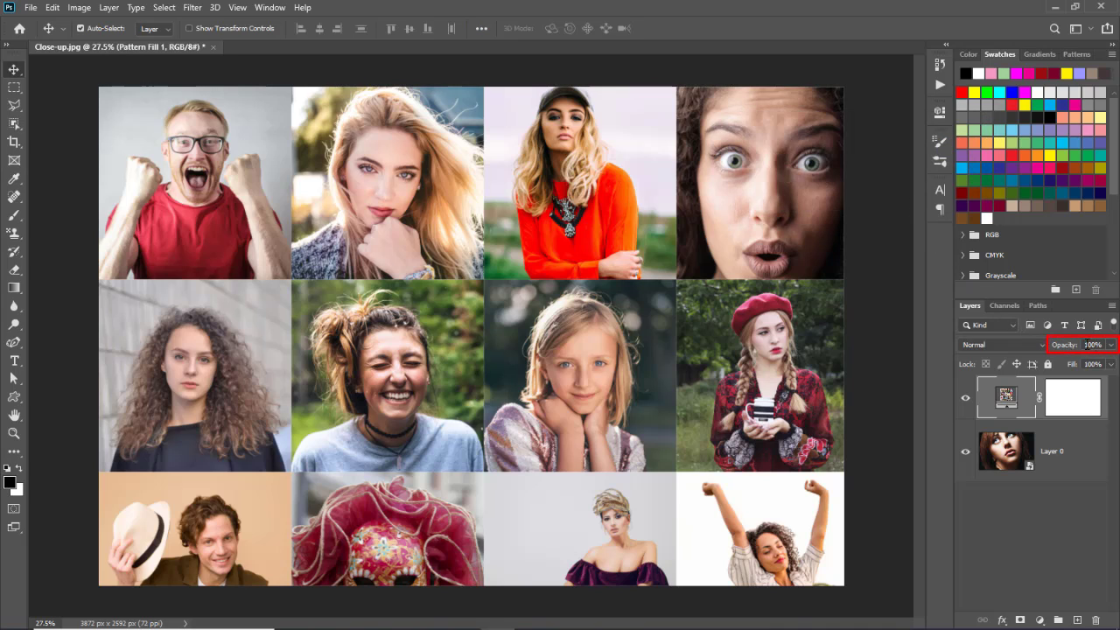
Step: Set the pattern fill layer's opacity to 25%
click(1088, 345)
text(25)
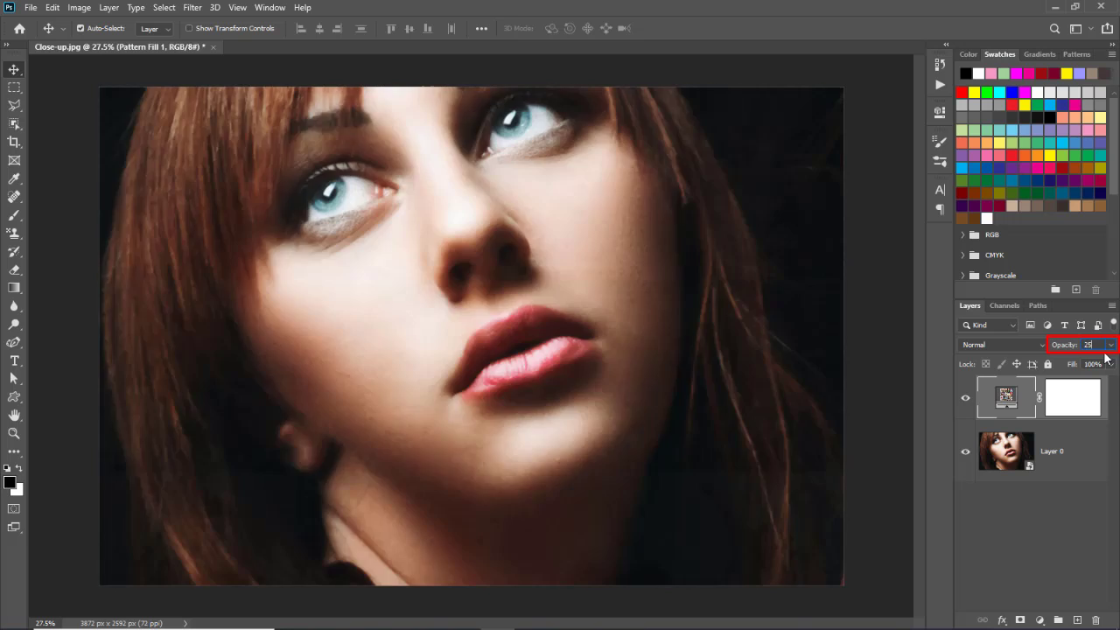
key(Return)
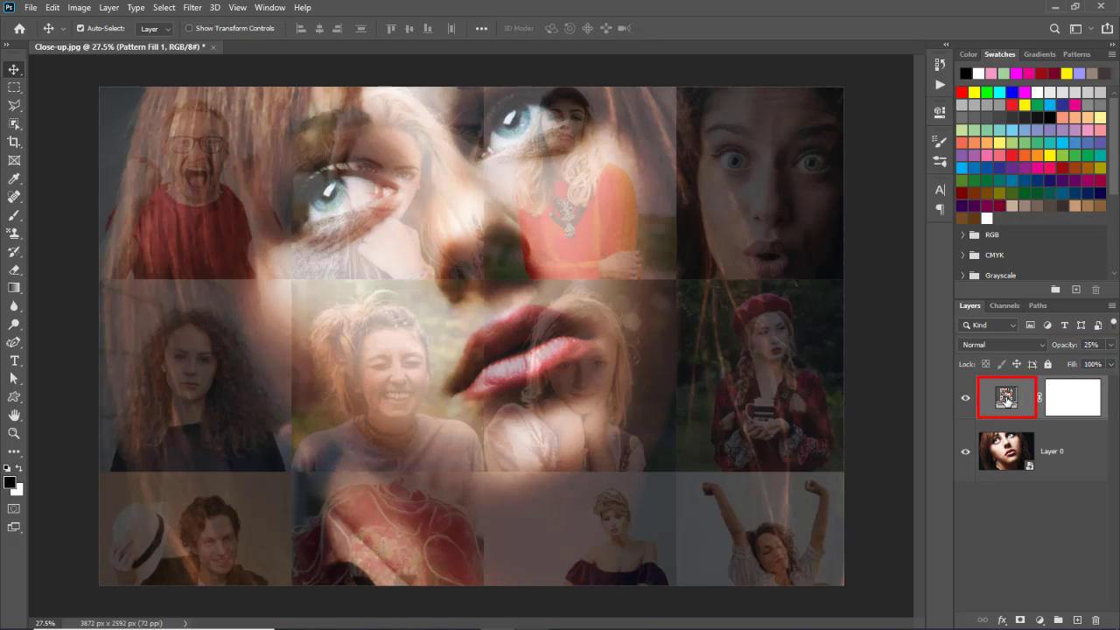
Step: Reduce the pattern fill's scale to 5% so that small tiles cover the portrait
double_click(1007, 400)
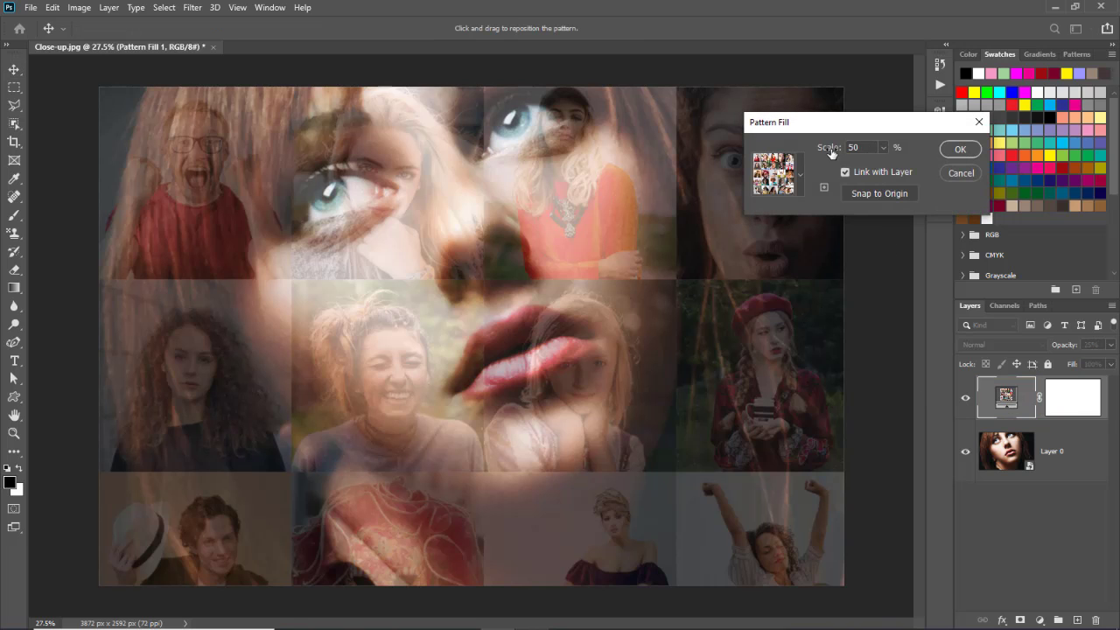
drag(831, 152, 803, 156)
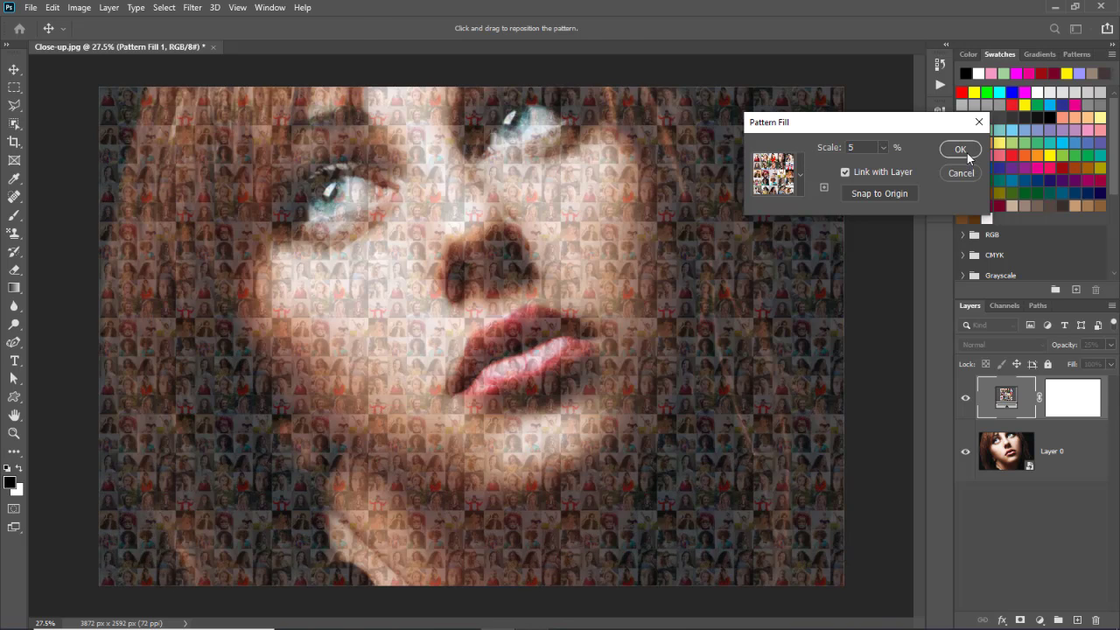
click(967, 154)
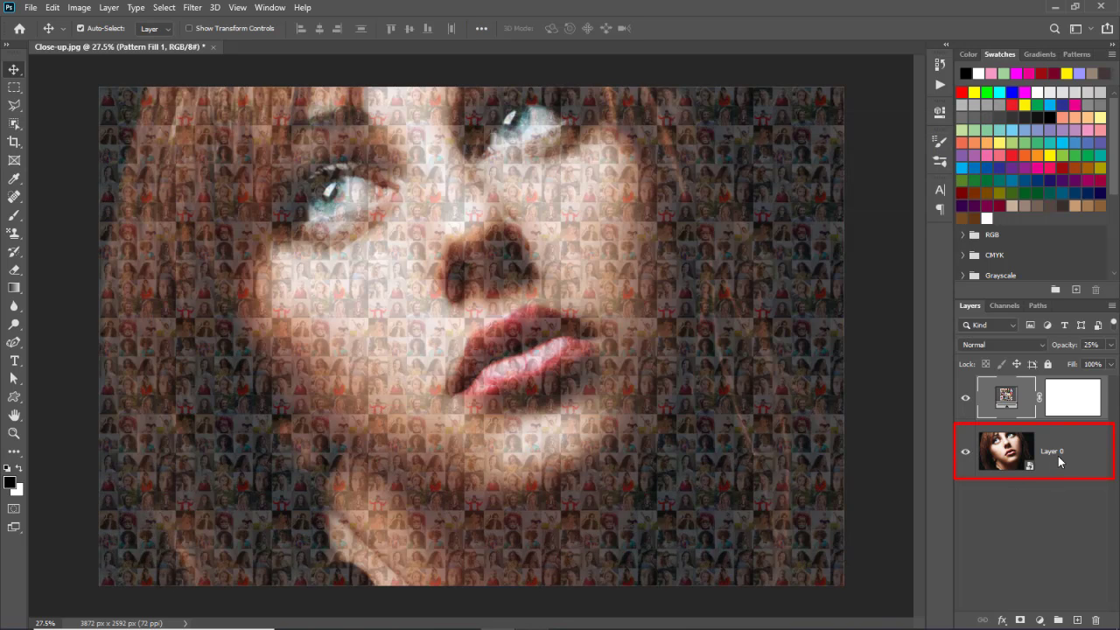
Step: Apply Shadows/Highlights to the portrait layer with Shadows Amount 19% and Tone 74%, and Highlights Amount 16% and Tone 56%
click(1059, 456)
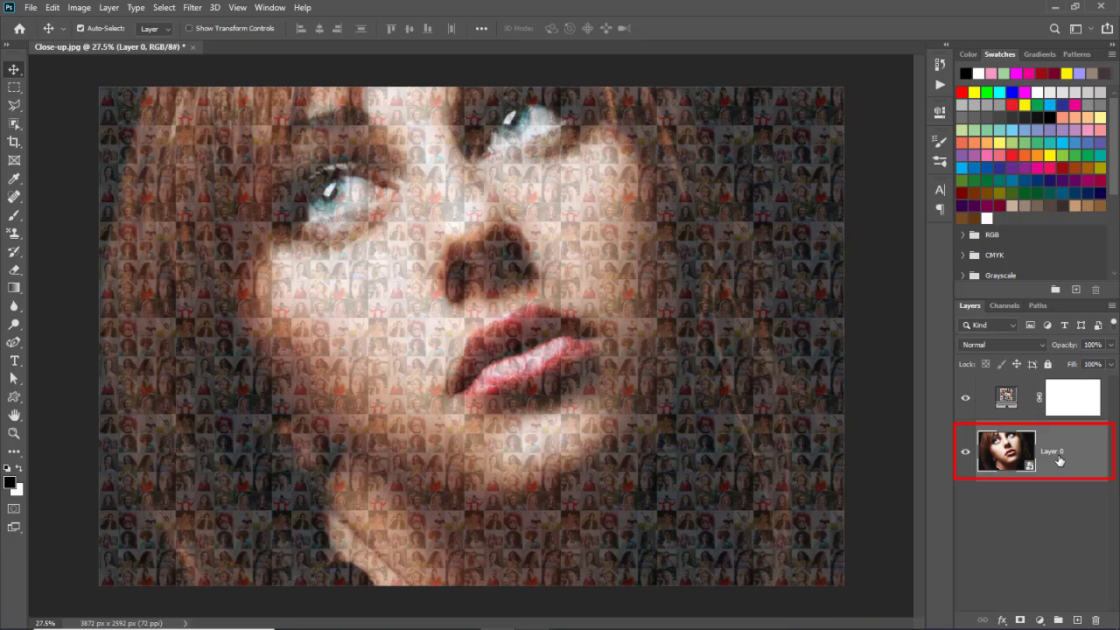
click(79, 10)
mouse_move(203, 44)
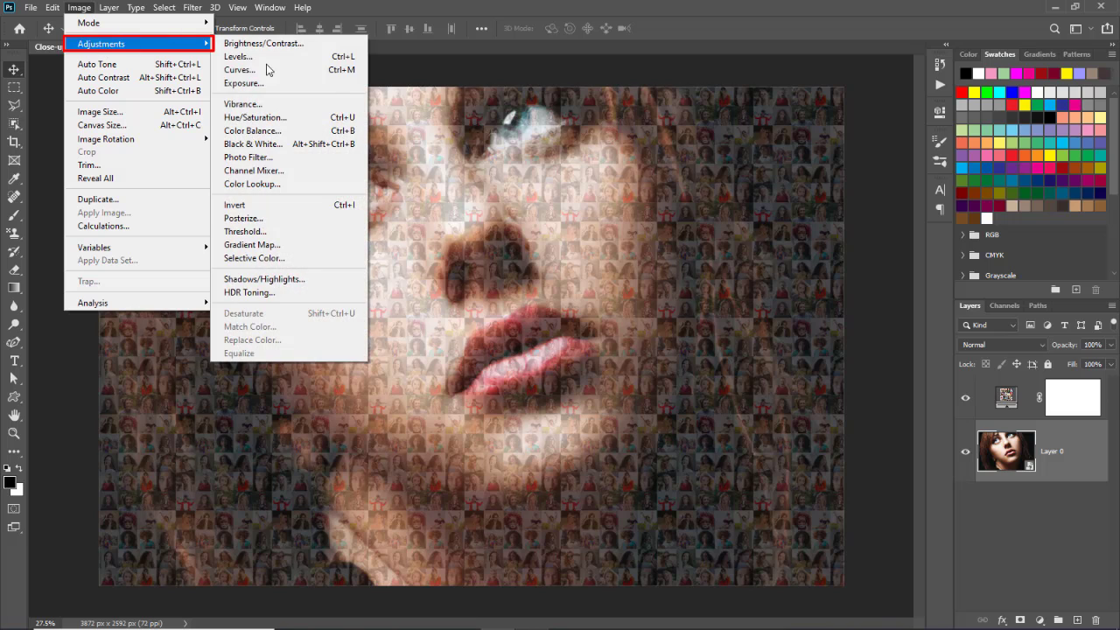
click(355, 283)
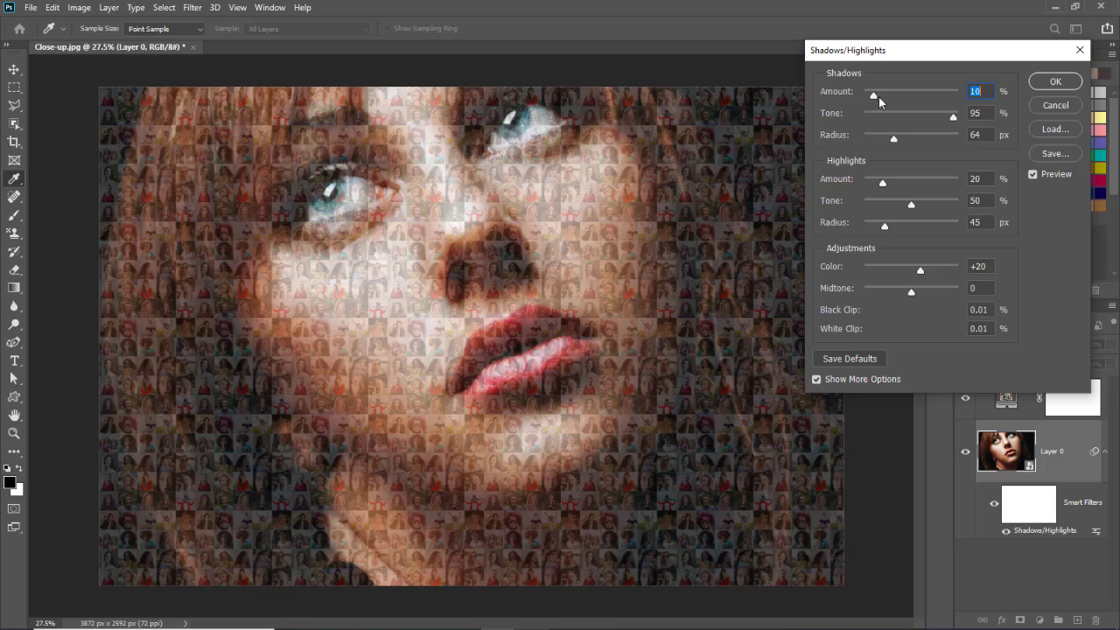
mouse_move(875, 95)
mouse_down()
mouse_move(973, 99)
mouse_move(882, 98)
mouse_up()
mouse_move(953, 118)
mouse_down()
mouse_move(906, 119)
mouse_move(933, 119)
mouse_up()
drag(884, 181, 917, 209)
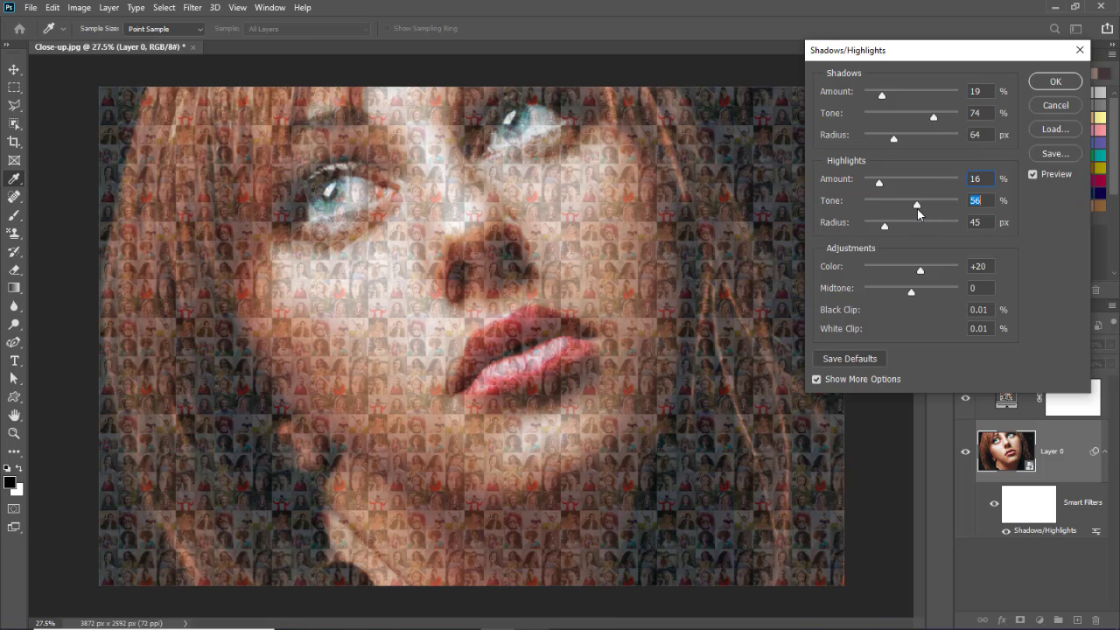
click(1037, 81)
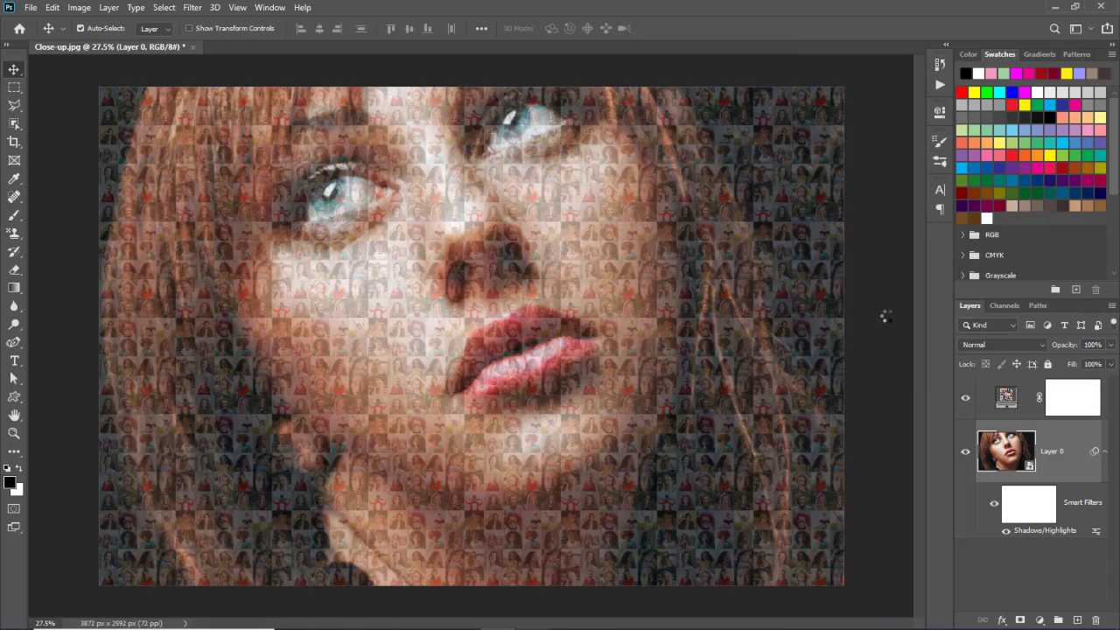